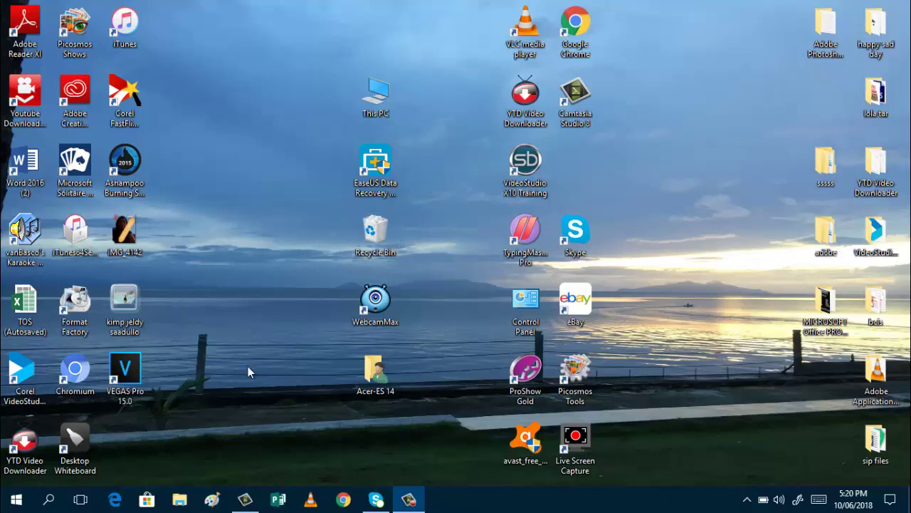
- Open the Documents folder in File Explorer and display its contents as small icons
click(178, 501)
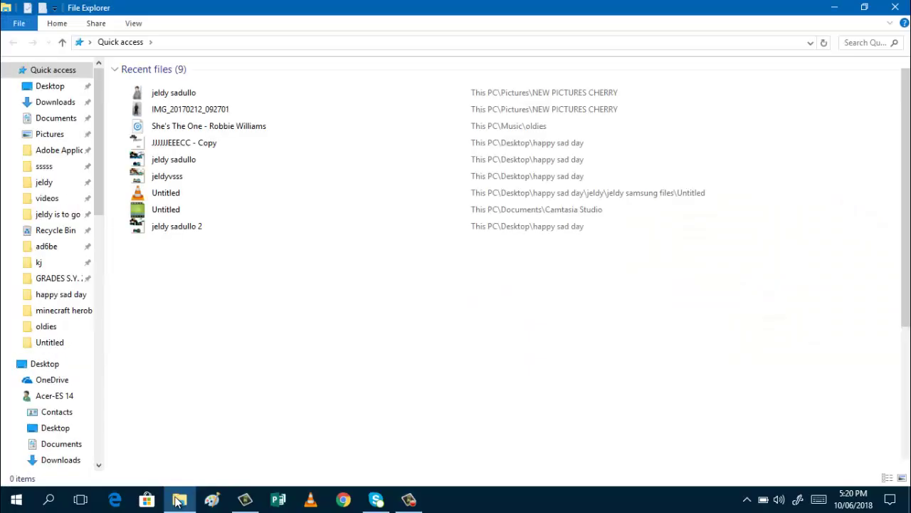
double_click(481, 98)
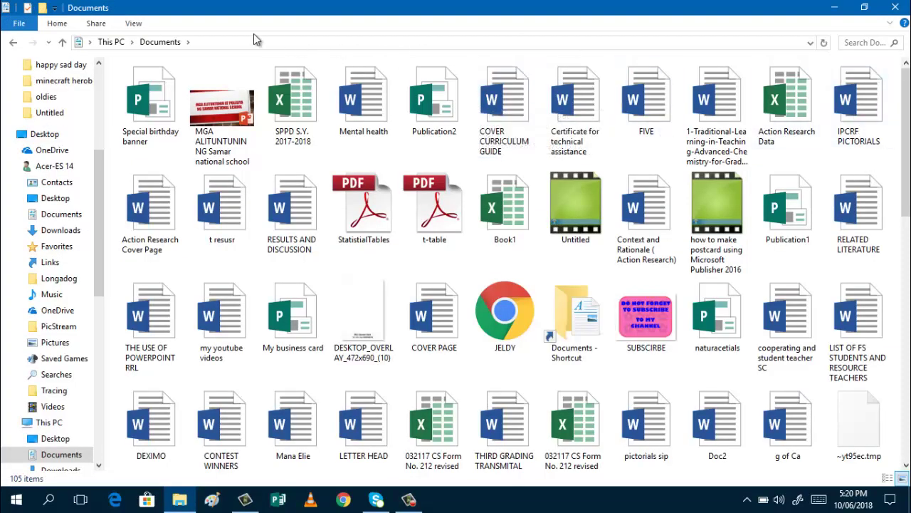
click(141, 26)
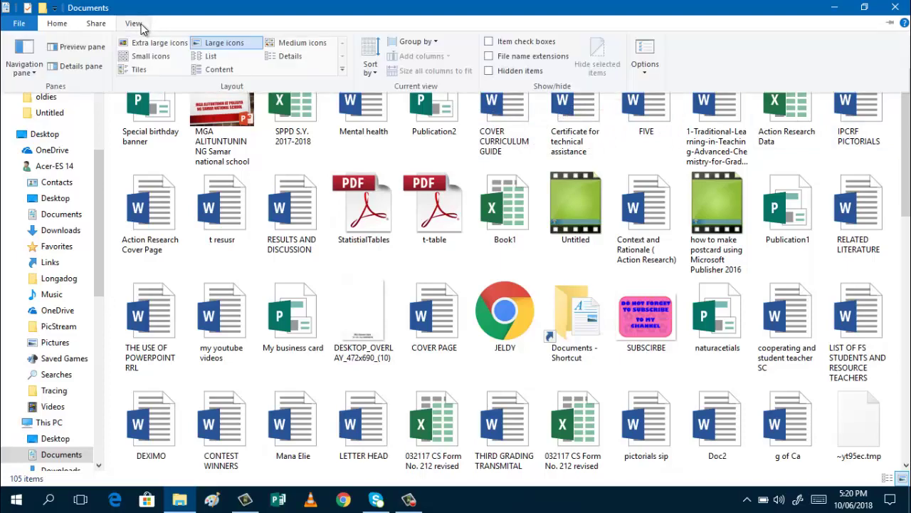
click(140, 59)
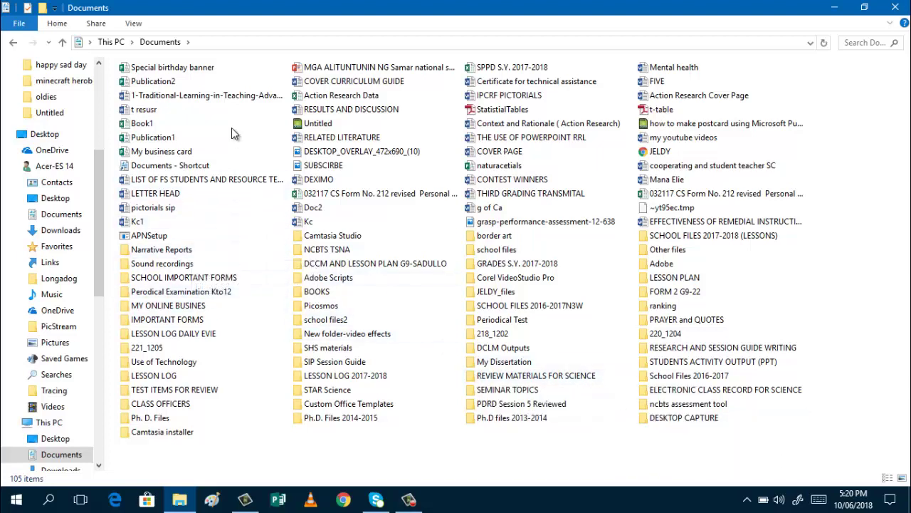
- Cut the Special birthday banner file in the Documents folder
click(197, 71)
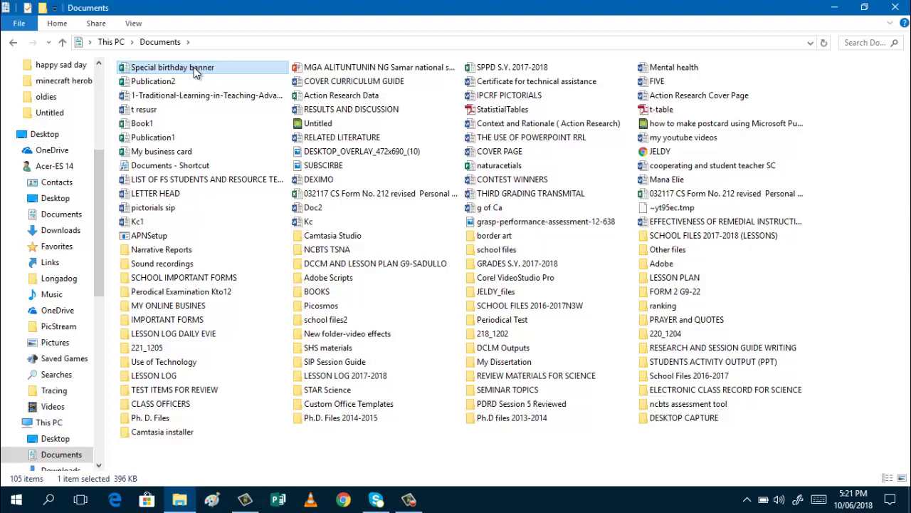
double_click(194, 66)
right_click(194, 67)
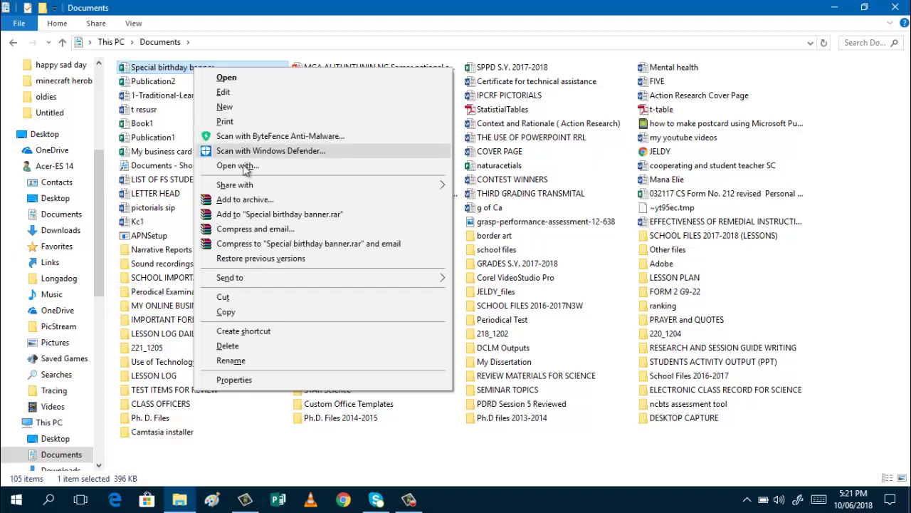
click(225, 298)
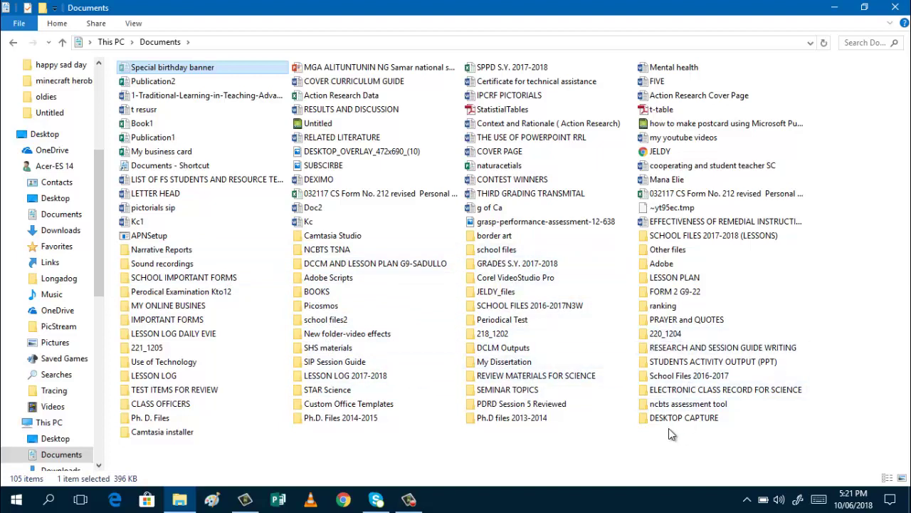
- Create a folder named "My video tutorials" in Documents and move the Special birthday banner file into it
right_click(738, 451)
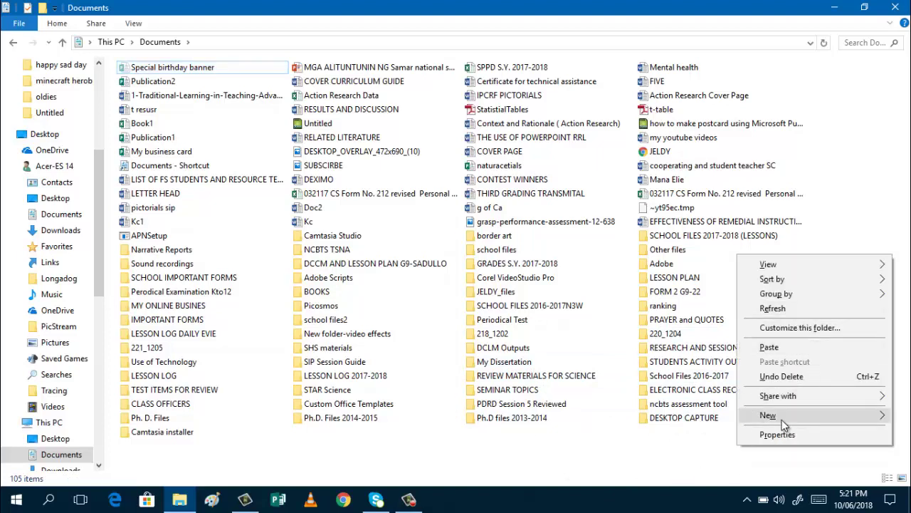
mouse_move(782, 419)
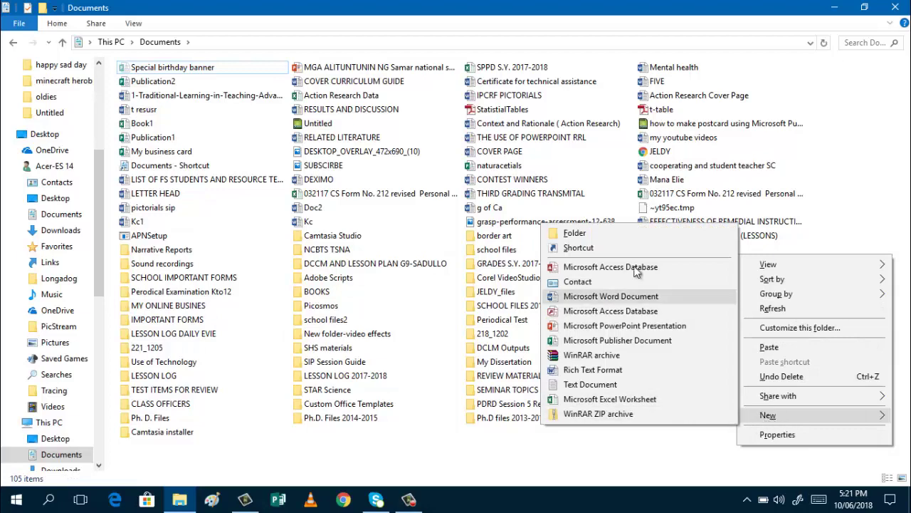
click(615, 233)
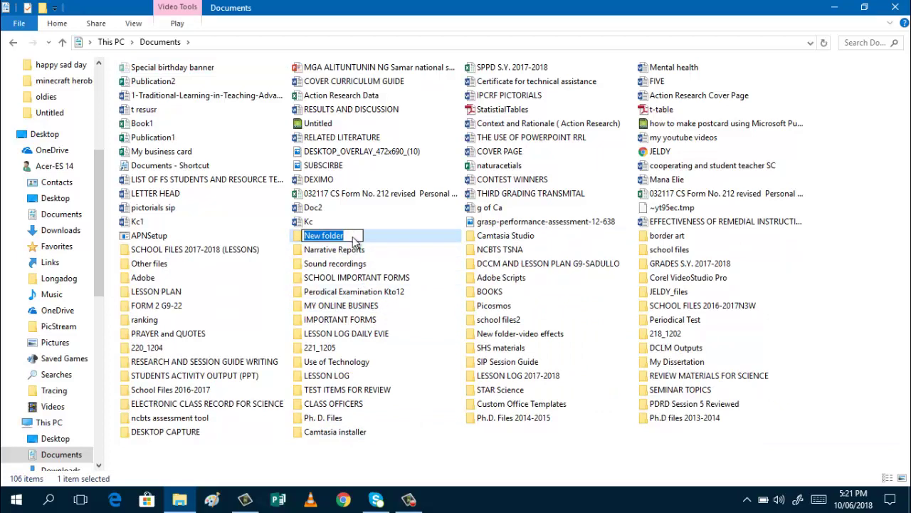
key(BackSpace)
text(My)
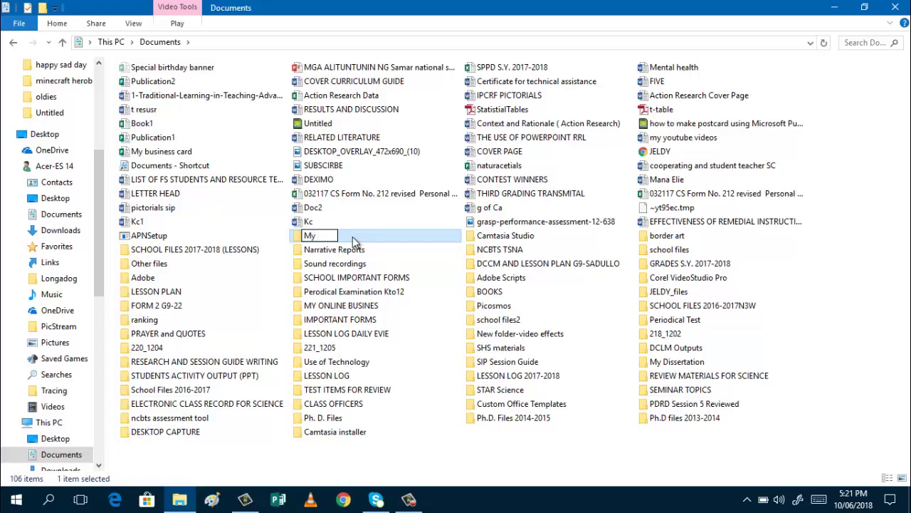
text( video tutorials)
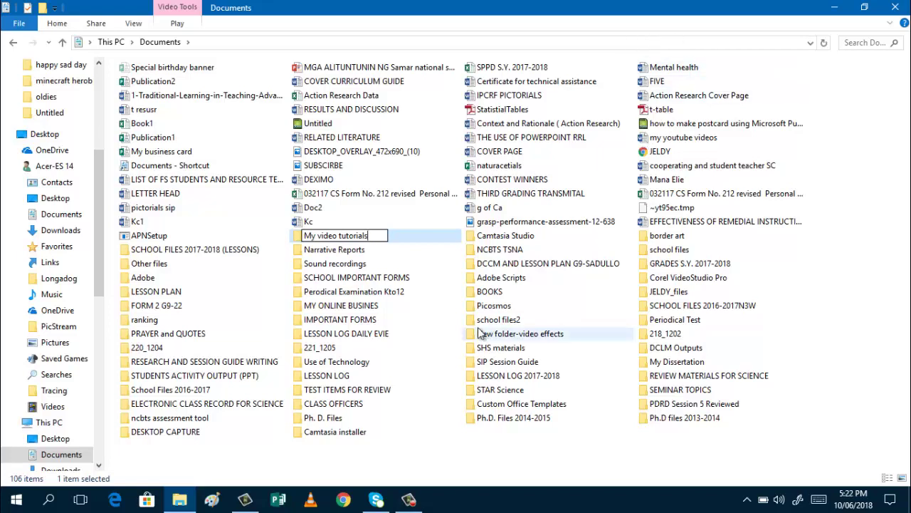
key(Return)
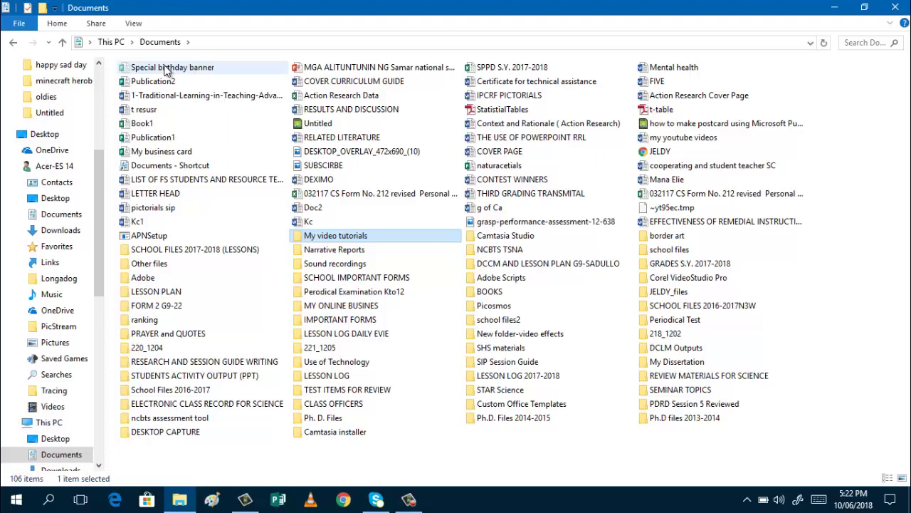
drag(163, 69, 325, 238)
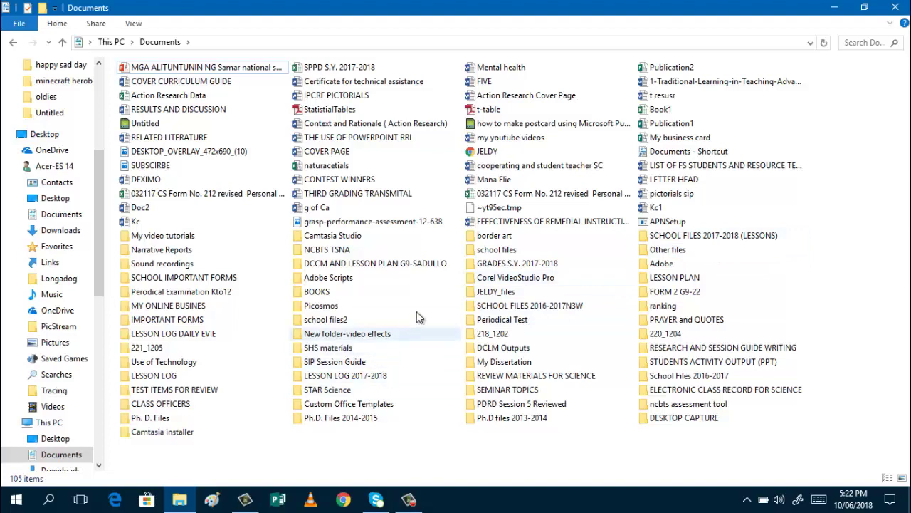
- Create a folder named "SCHOOL FILES 2018-2019" in Documents and move the MGA ALITUNTUNIN NG Samar national school presentation into it
right_click(651, 449)
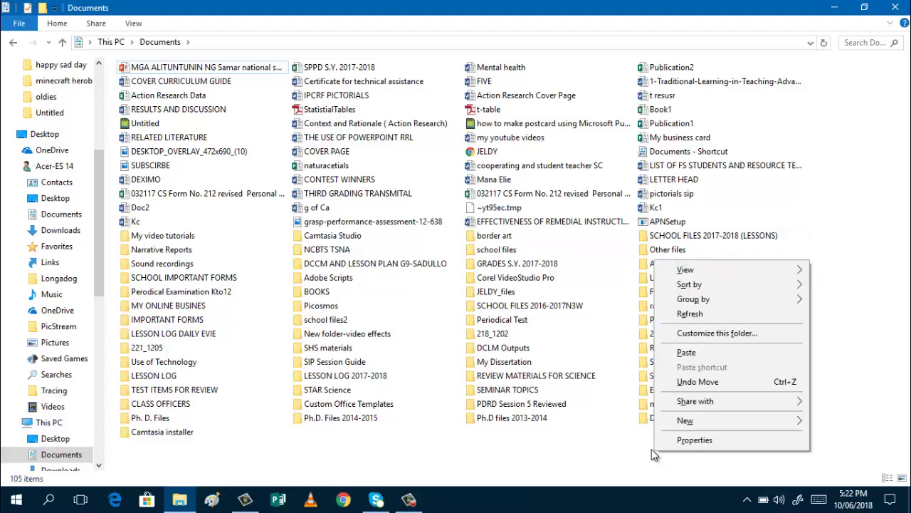
mouse_move(701, 418)
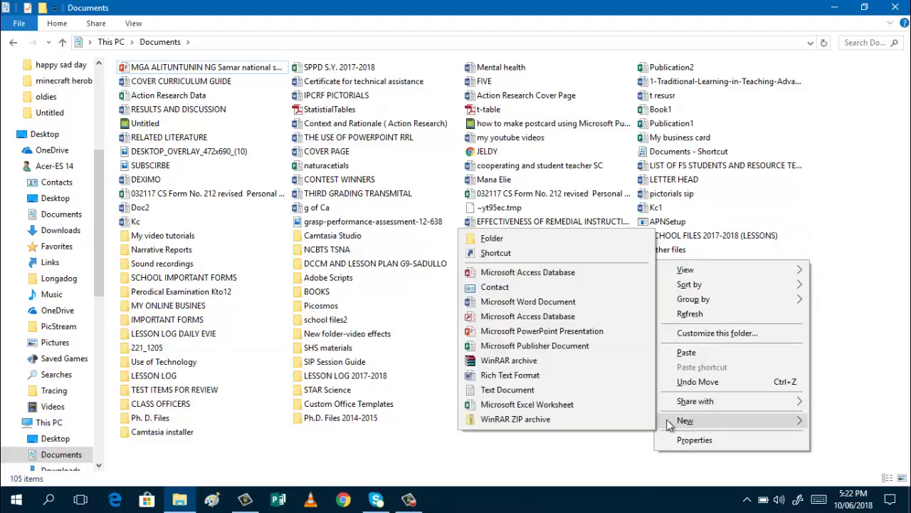
click(506, 237)
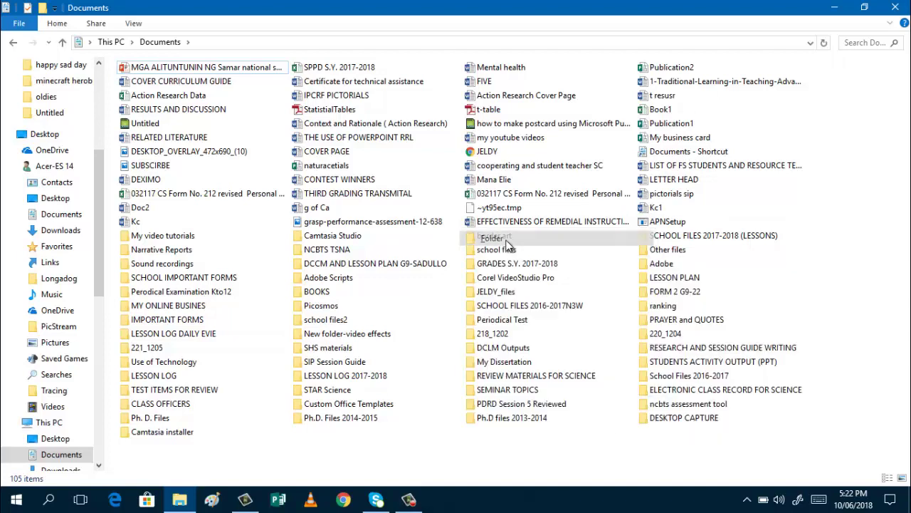
key(BackSpace)
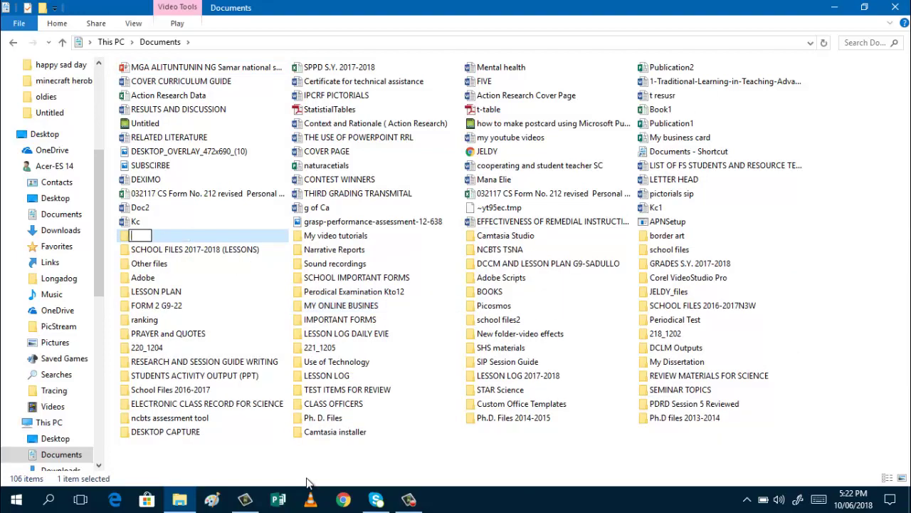
text(SCHOOL )
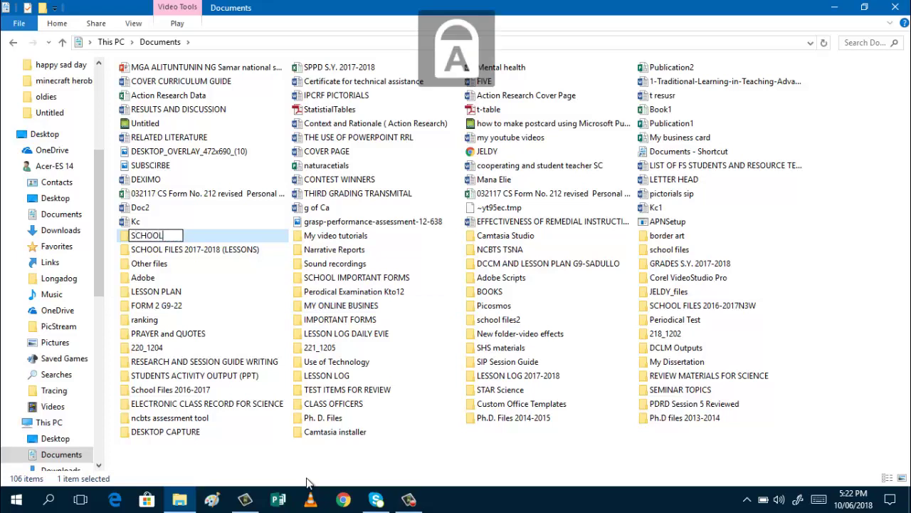
text(FILES)
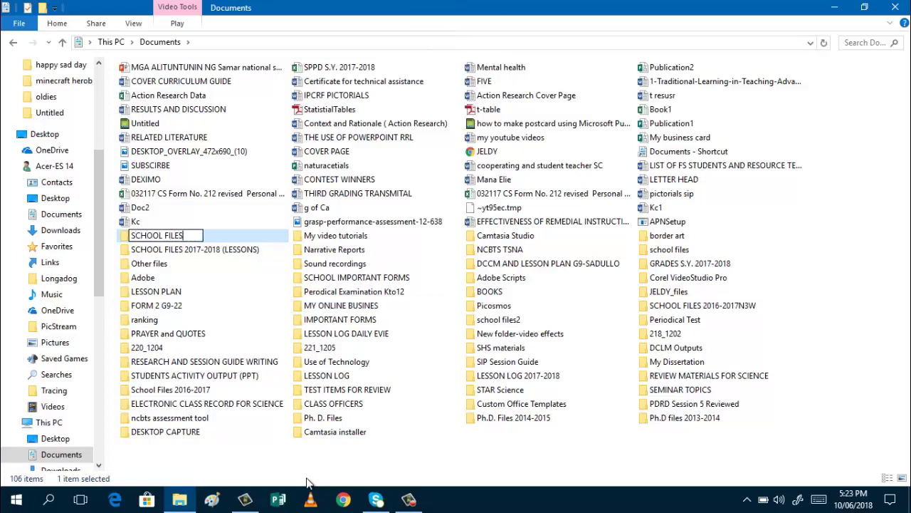
text( 2018-2019)
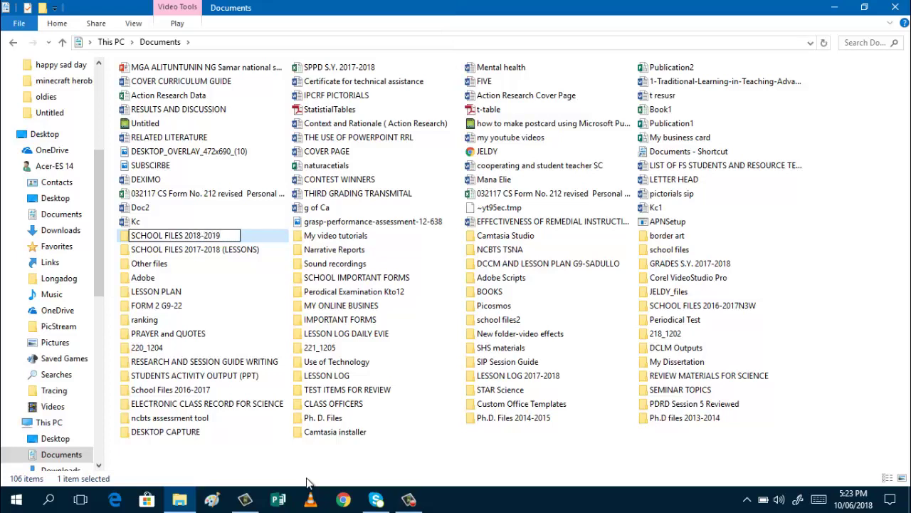
key(Return)
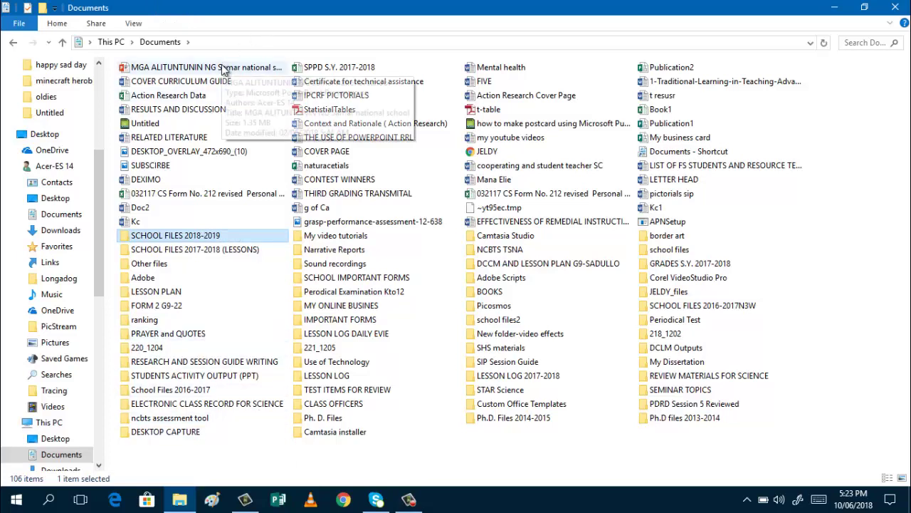
drag(224, 67, 174, 243)
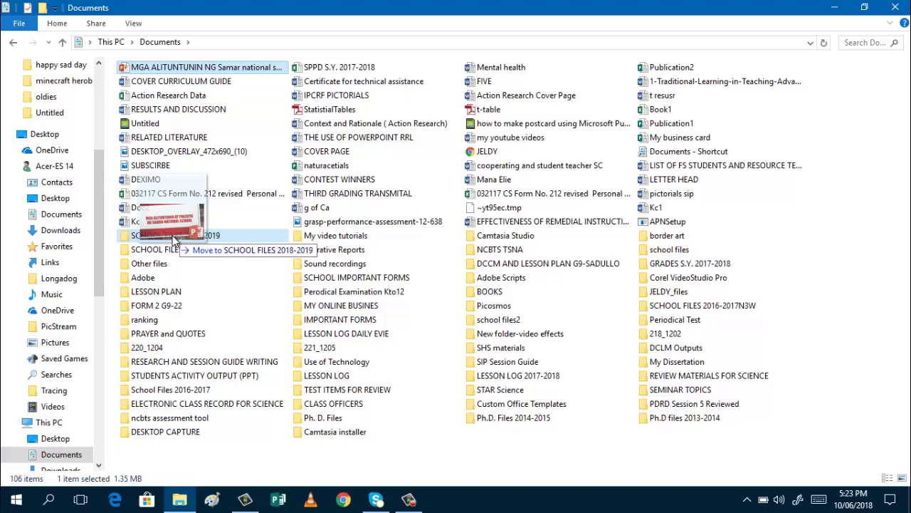
drag(174, 242, 174, 242)
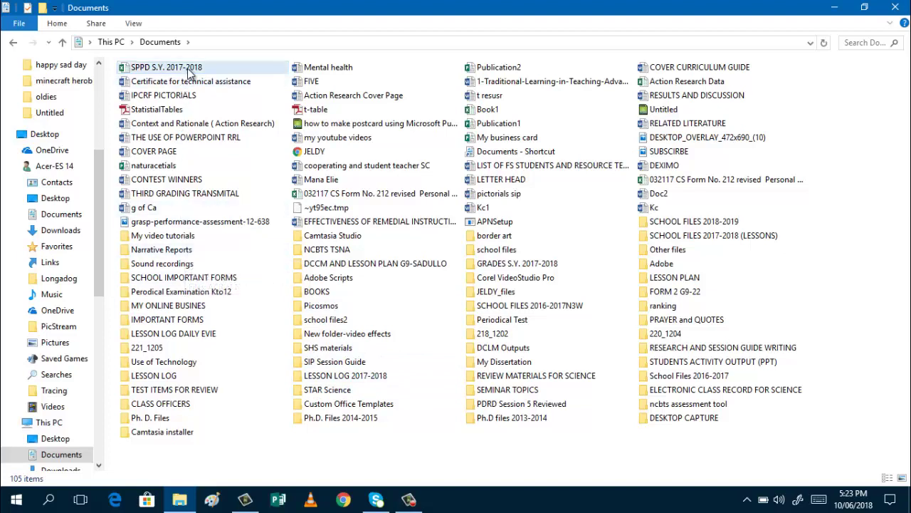
- Move the SPPD S.Y. 2017-2018 workbook into the Narrative Reports folder and the Mental health document into the Other files folder
drag(189, 71, 166, 248)
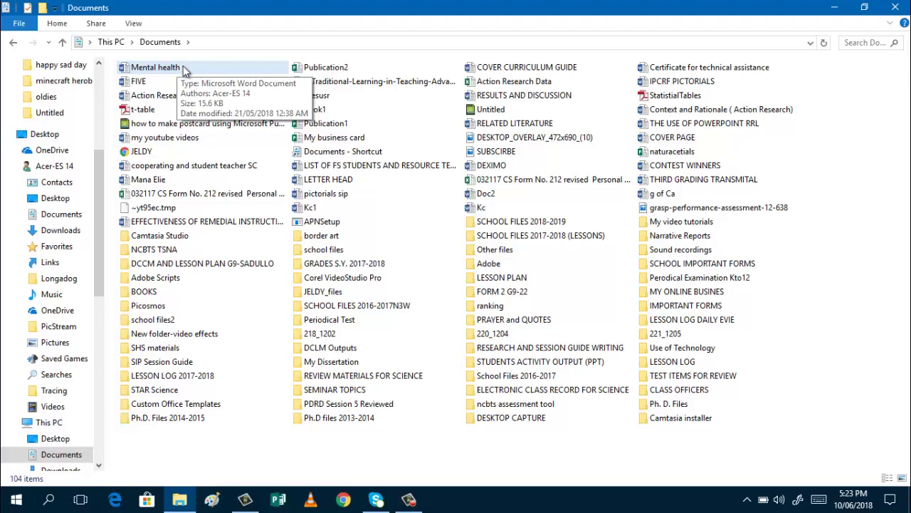
click(183, 68)
key(shift+Down)
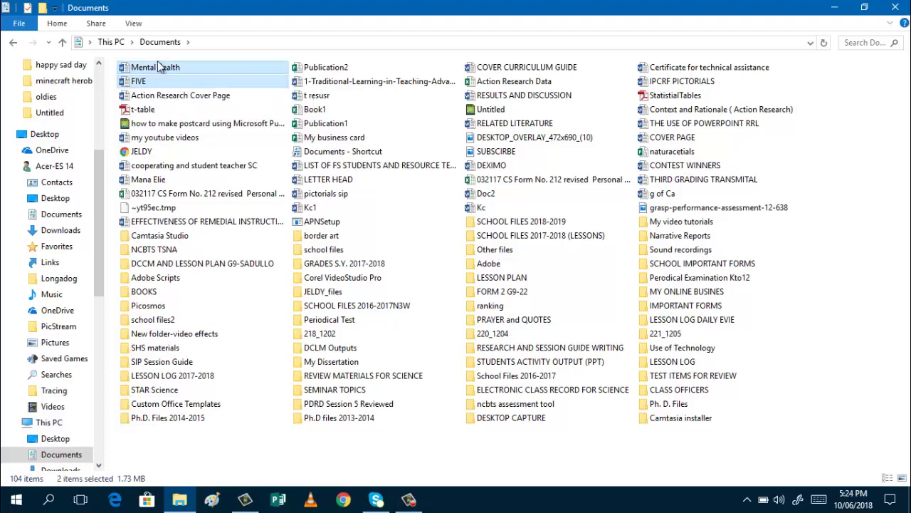
click(171, 67)
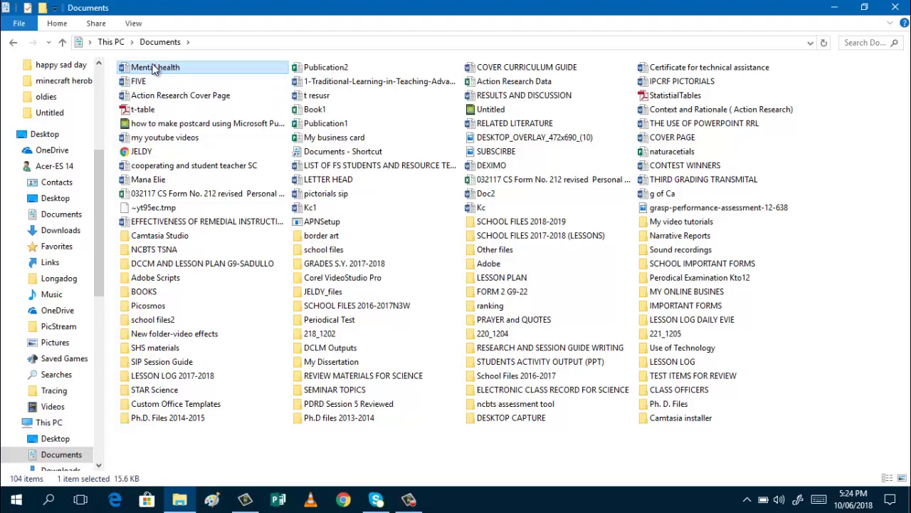
mouse_move(154, 69)
mouse_down()
mouse_move(178, 235)
mouse_move(222, 323)
mouse_move(291, 342)
mouse_move(417, 303)
mouse_move(363, 265)
mouse_move(390, 284)
mouse_move(384, 321)
mouse_move(381, 313)
mouse_move(423, 336)
mouse_move(533, 362)
mouse_move(534, 404)
mouse_move(544, 377)
mouse_move(487, 242)
mouse_move(486, 253)
mouse_up()
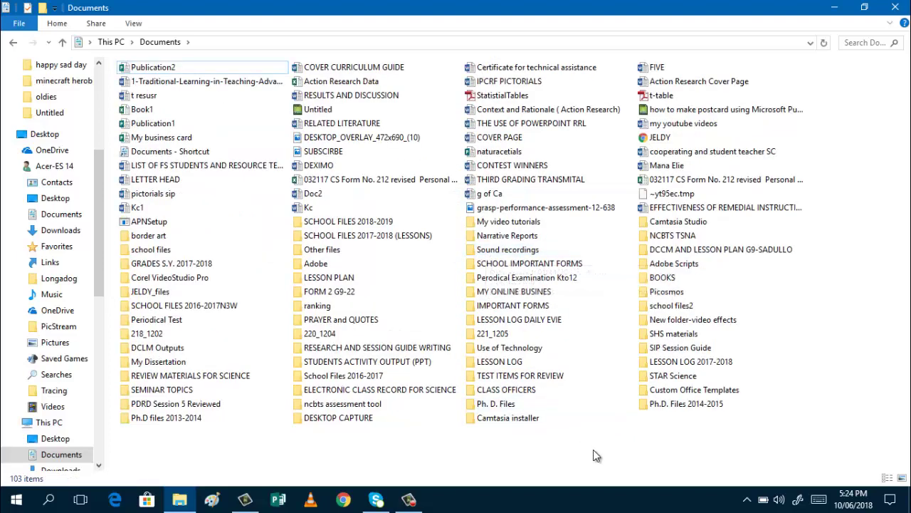
- Sort the contents of the Documents folder by name
right_click(593, 449)
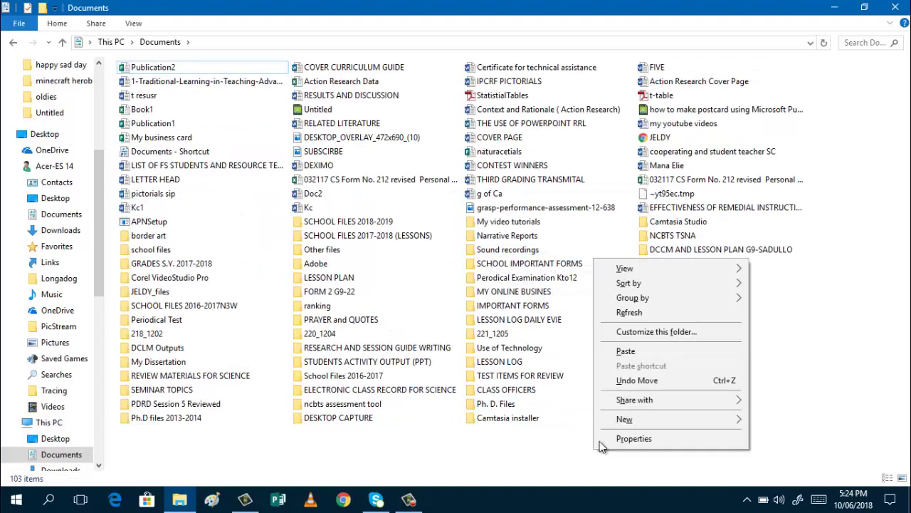
mouse_move(651, 284)
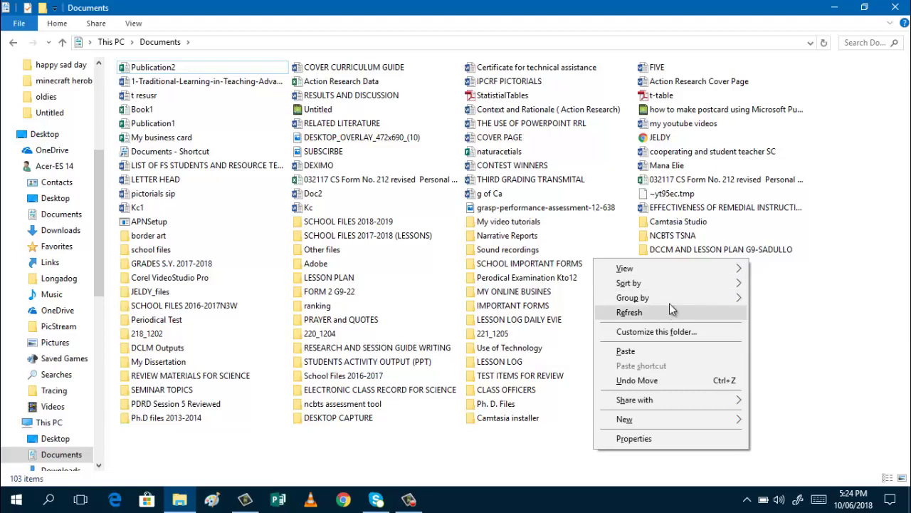
mouse_move(678, 299)
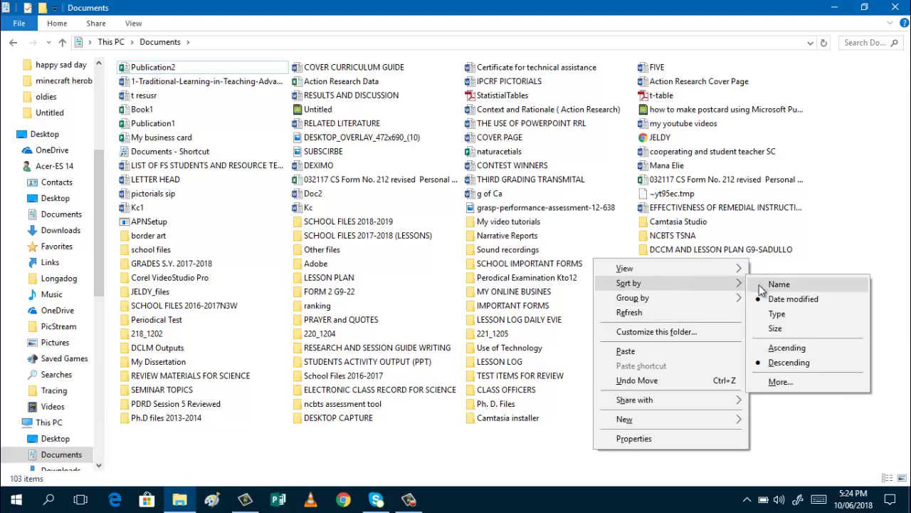
click(762, 287)
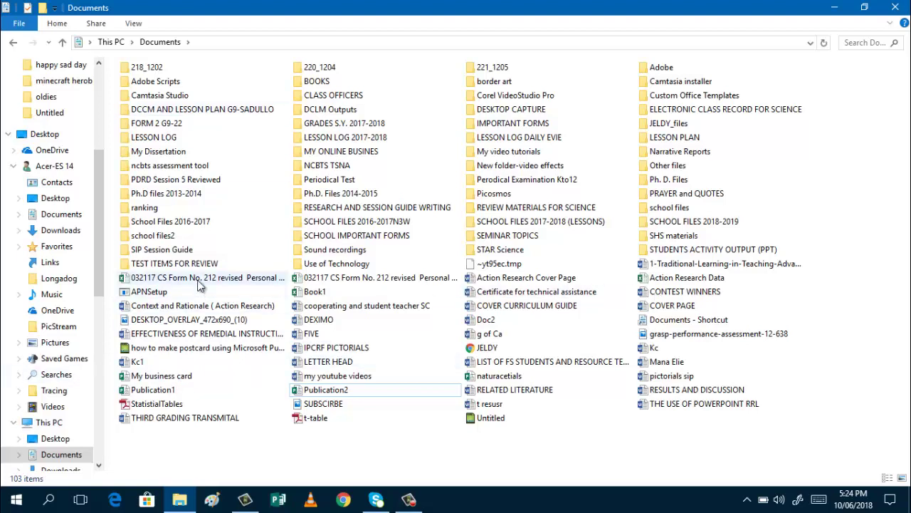
- Move the first 032117 CS Form No. 212 revised Personal Data Sheet workbook into the SCHOOL FILES 2018-2019 folder
mouse_move(201, 284)
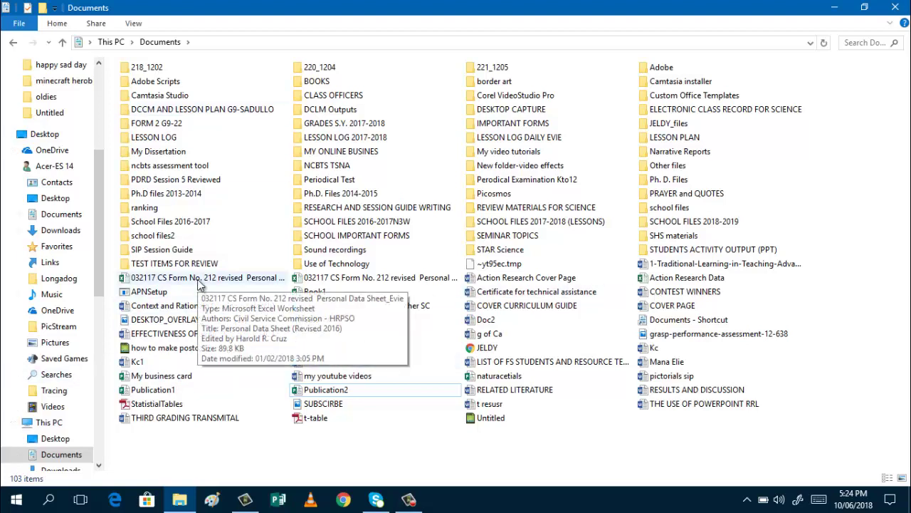
click(185, 282)
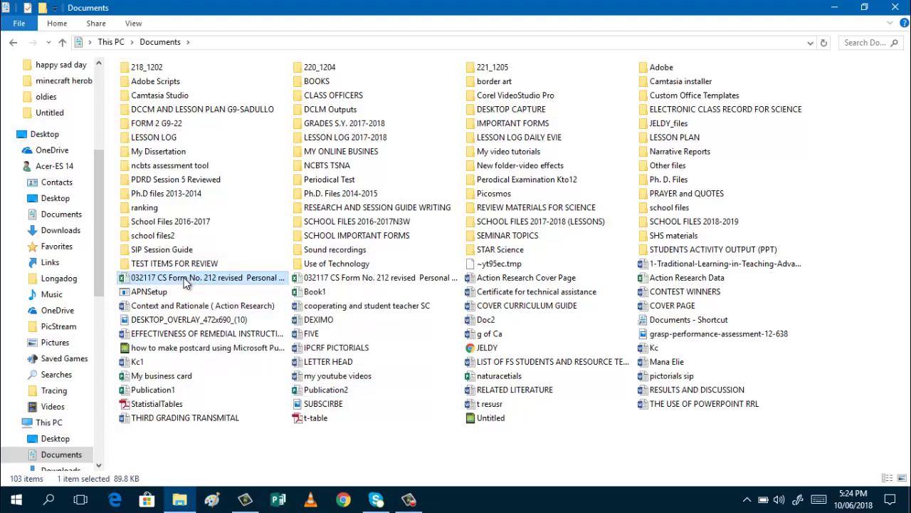
drag(185, 282, 664, 225)
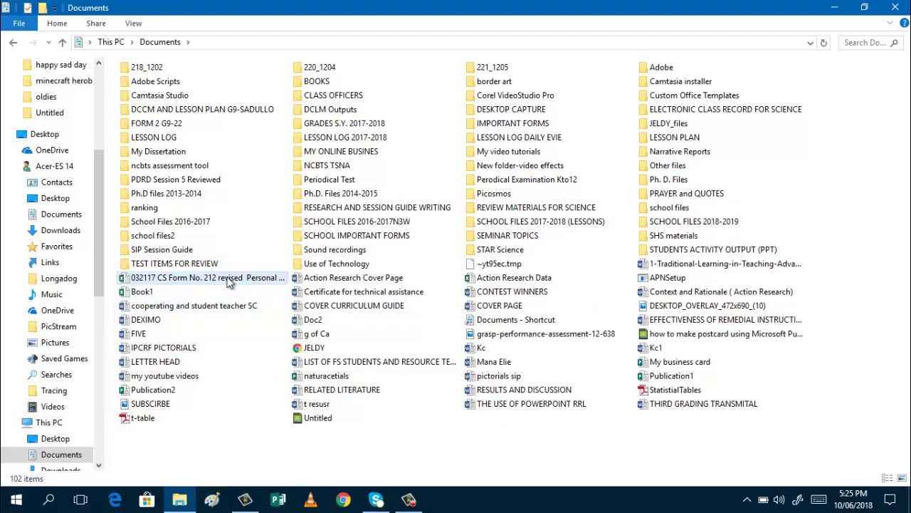
- Check the contents of the Book1 workbook and rename the file as "Reseach data"
click(151, 297)
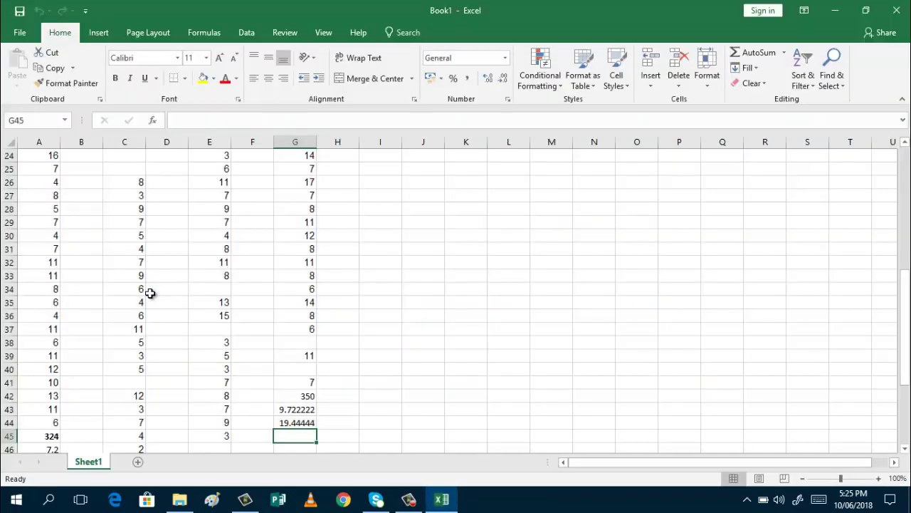
click(899, 13)
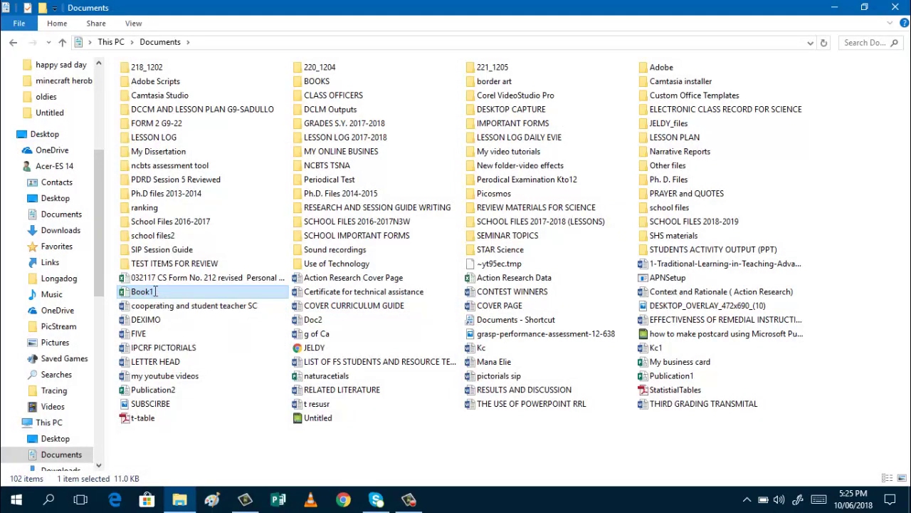
click(154, 291)
key(BackSpace)
text(rESEARCH)
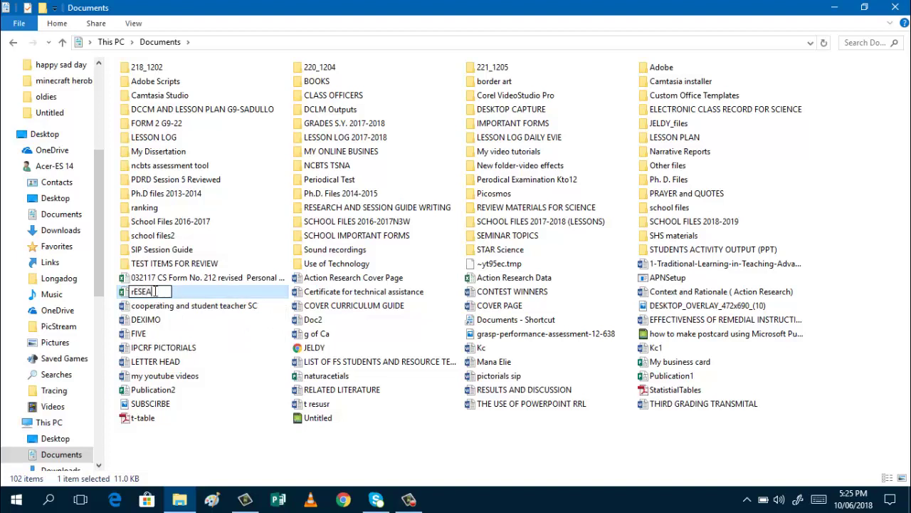
key(BackSpace)
key(BackSpace)
key(BackSpace)
key(BackSpace)
key(BackSpace)
key(BackSpace)
key(BackSpace)
key(BackSpace)
key(Caps_Lock)
text(Research data)
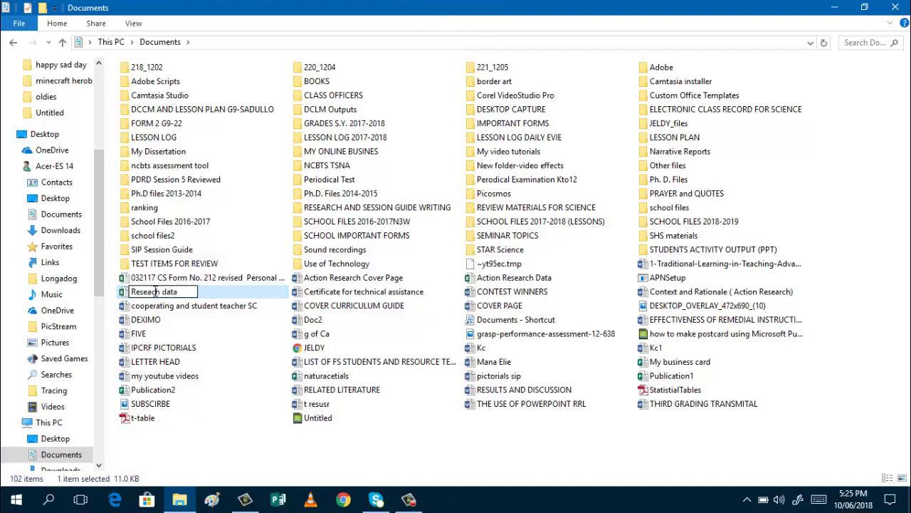
key(Return)
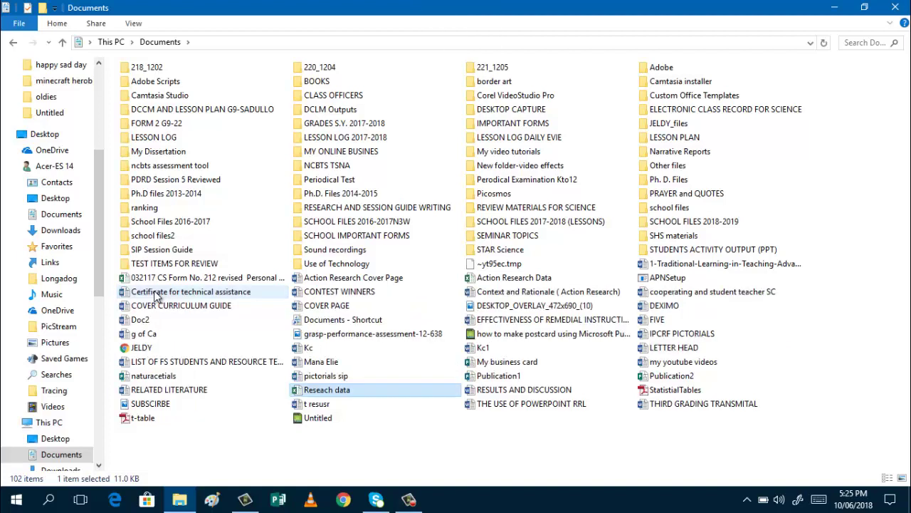
- Move the remaining 032117 CS Form No. 212 workbook into SCHOOL FILES 2018-2019 and Action Research Cover Page into RESEARCH AND SESSION GUIDE WRITING
click(210, 282)
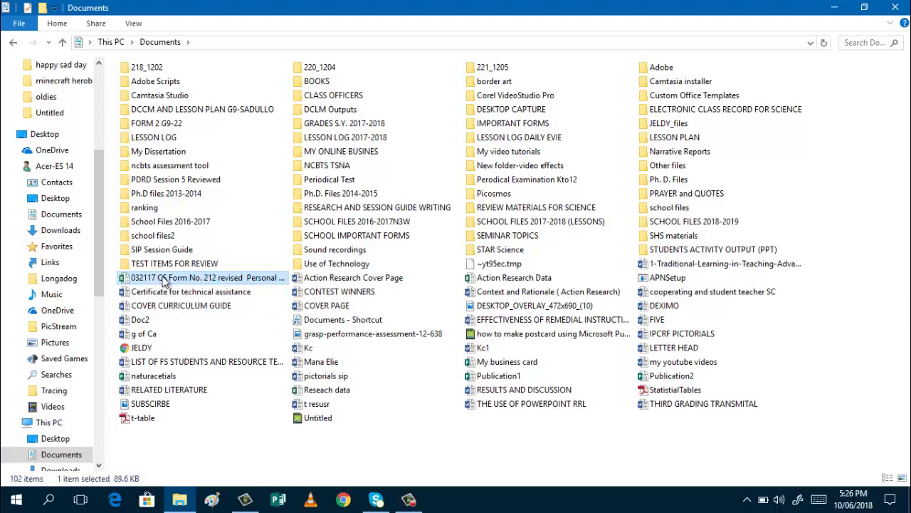
drag(164, 281, 668, 229)
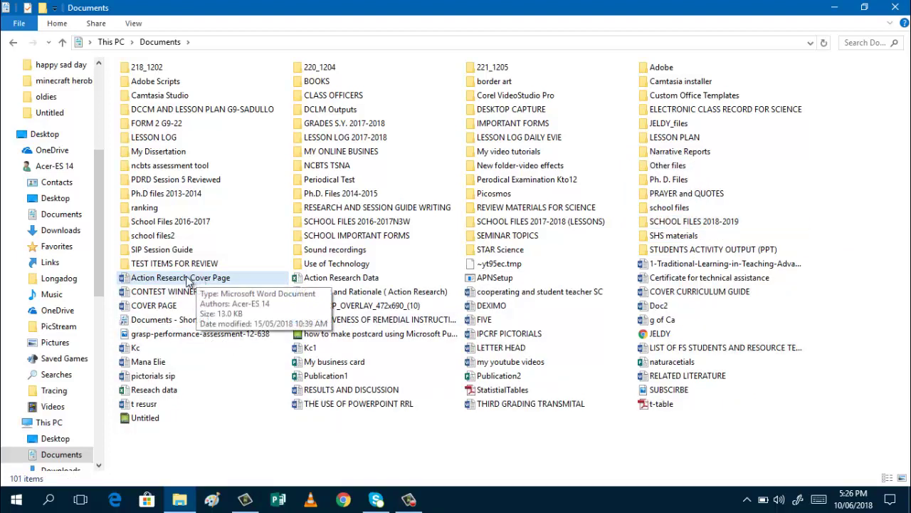
drag(184, 279, 339, 211)
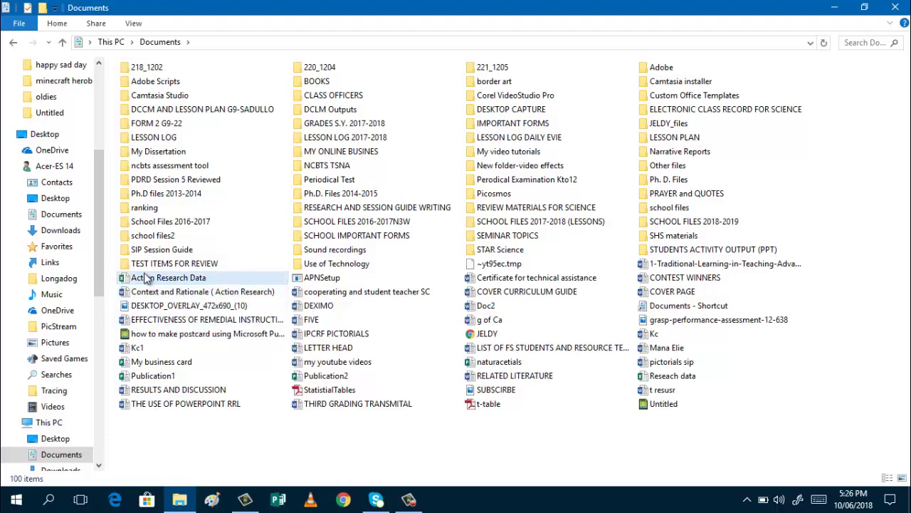
- Move the Action Research Data, Context and Rationale, remedial instruction, results, PowerPoint RRL, related literature, Traditional Learning and Reseach data files into RESEARCH AND SESSION GUIDE WRITING
click(146, 278)
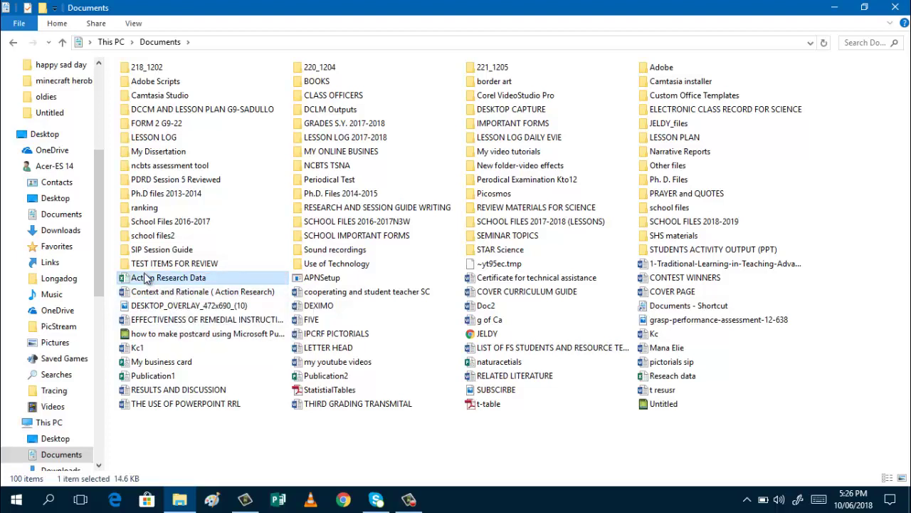
ctrl+click(196, 295)
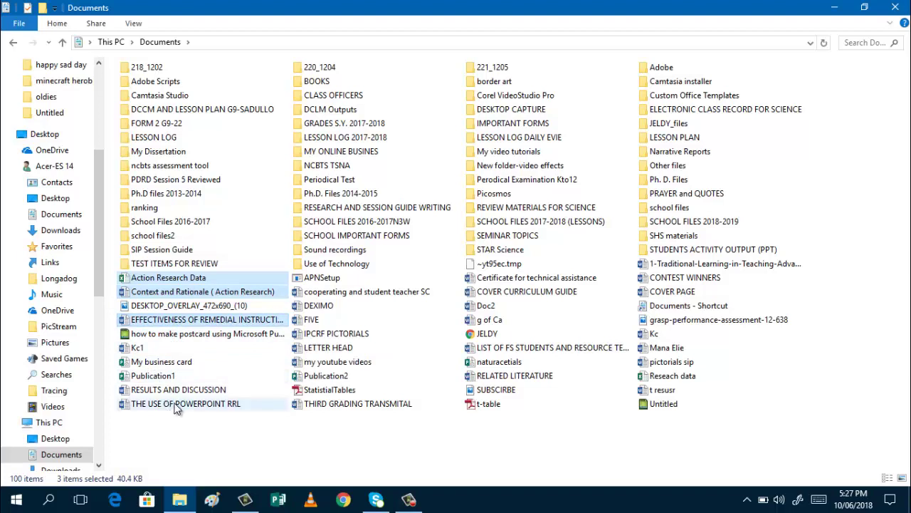
ctrl+click(177, 389)
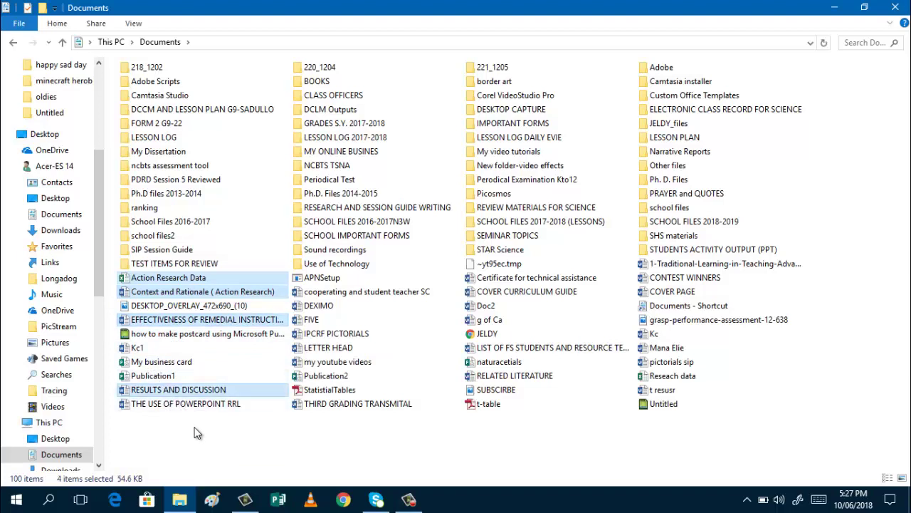
ctrl+click(193, 404)
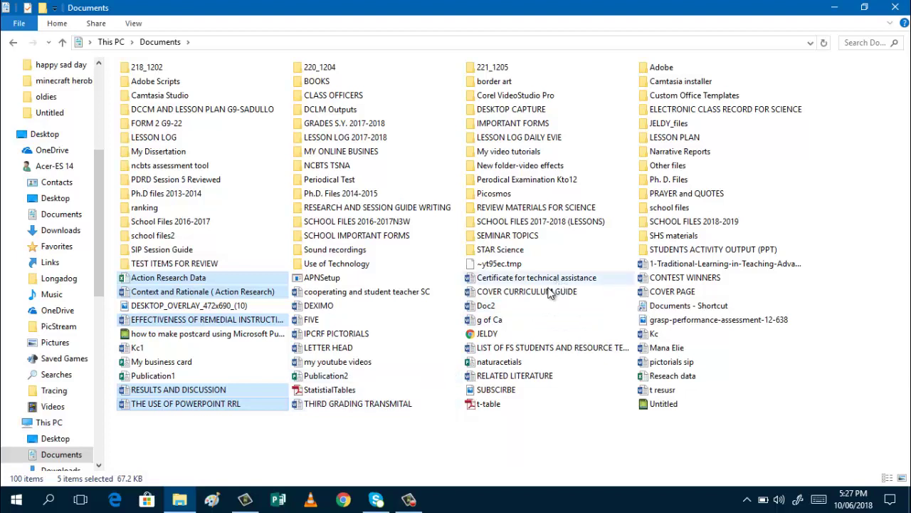
ctrl+click(509, 379)
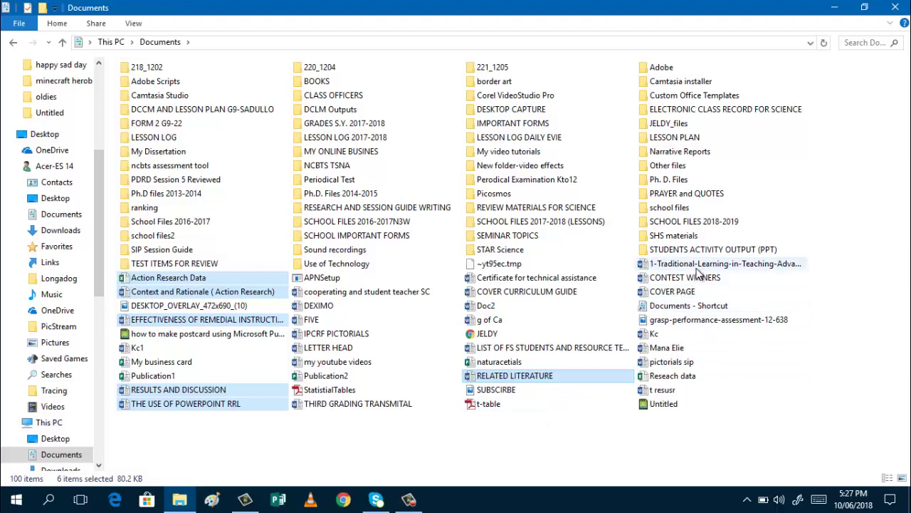
ctrl+click(699, 266)
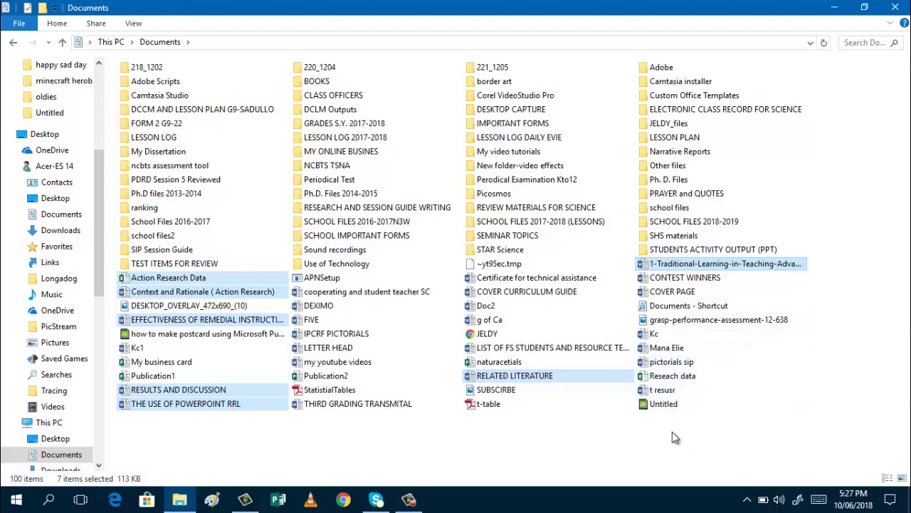
ctrl+click(658, 378)
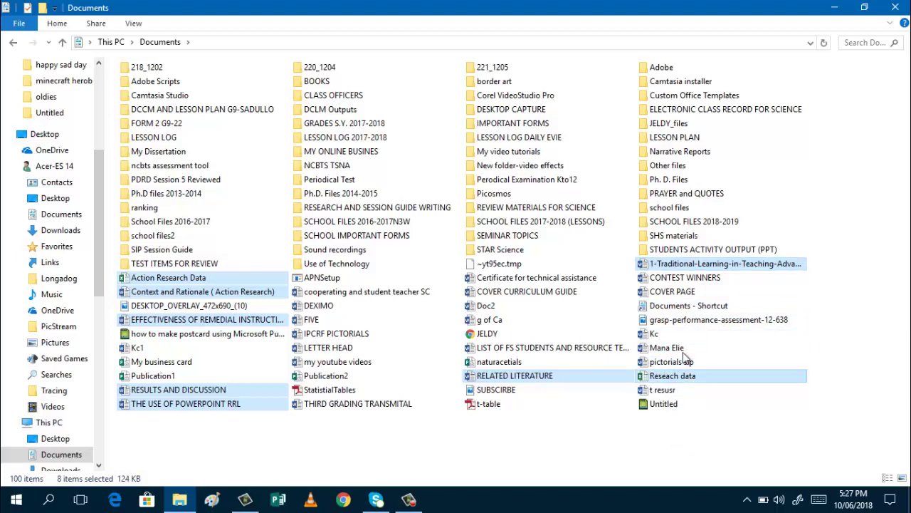
right_click(682, 264)
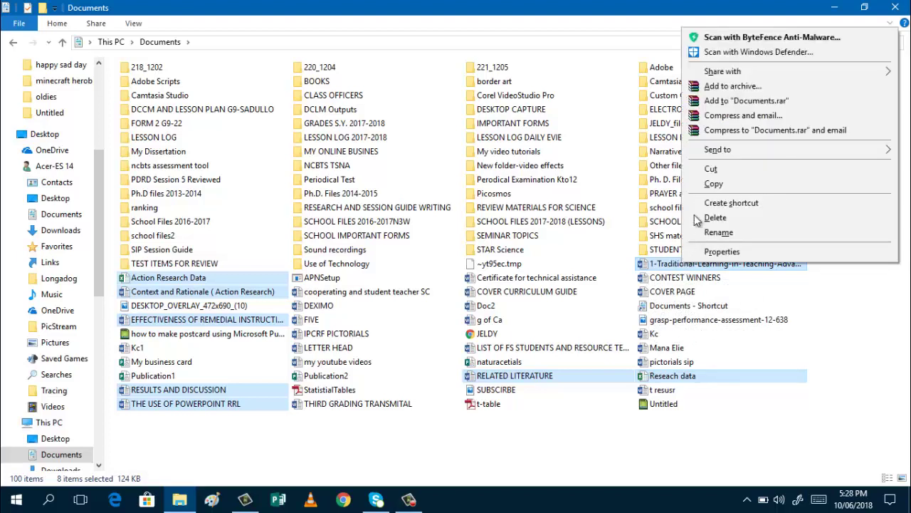
click(711, 171)
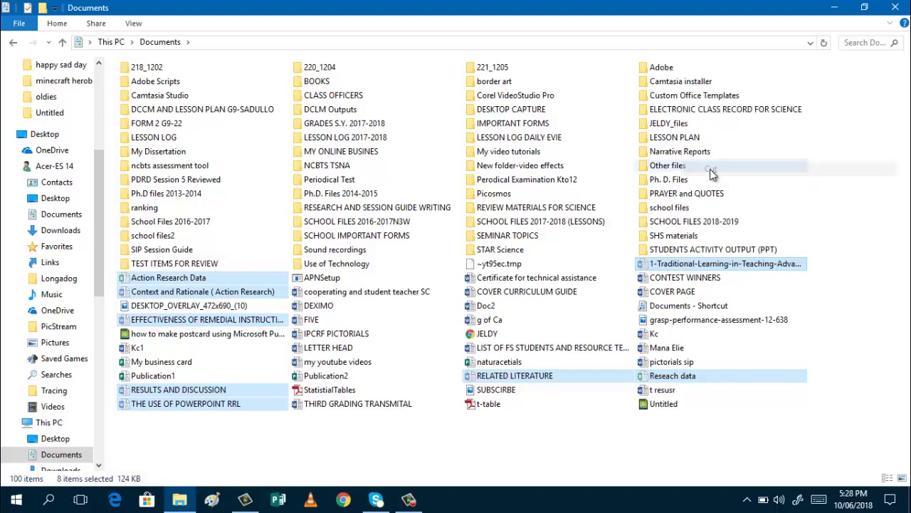
double_click(397, 207)
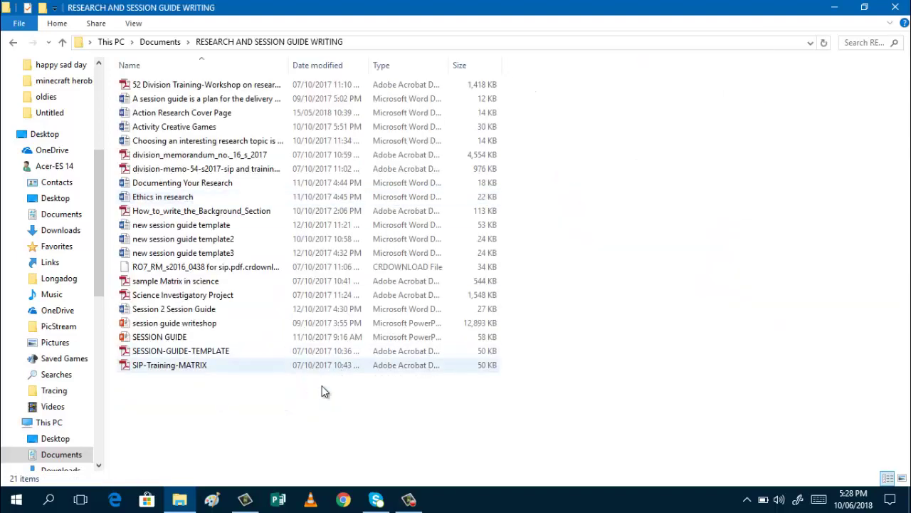
right_click(338, 422)
click(374, 319)
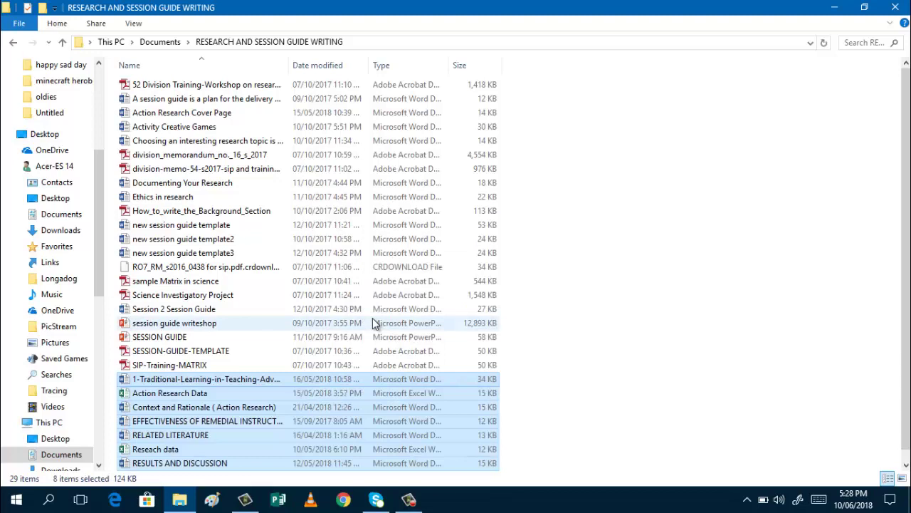
click(14, 43)
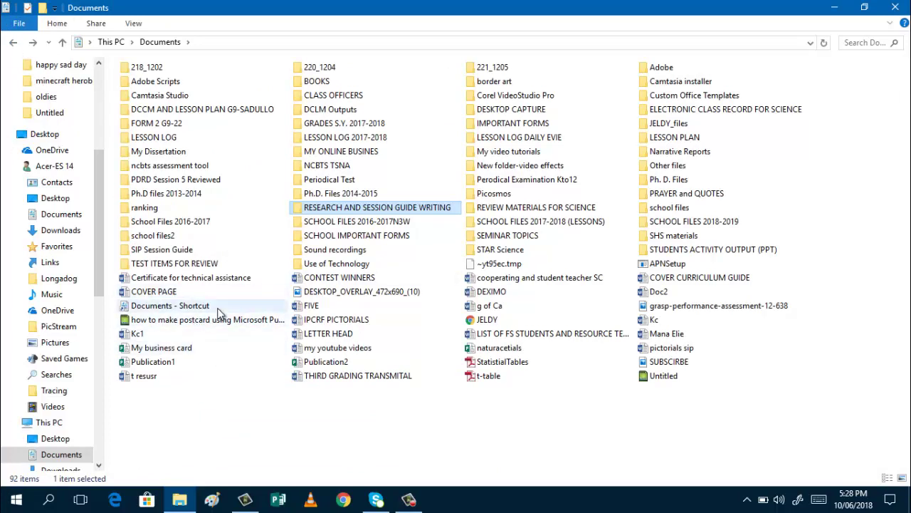
click(192, 279)
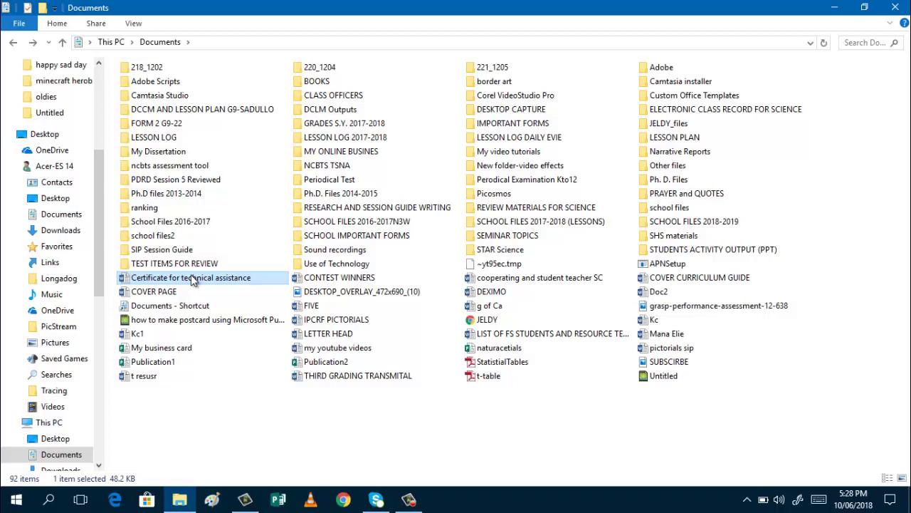
click(192, 279)
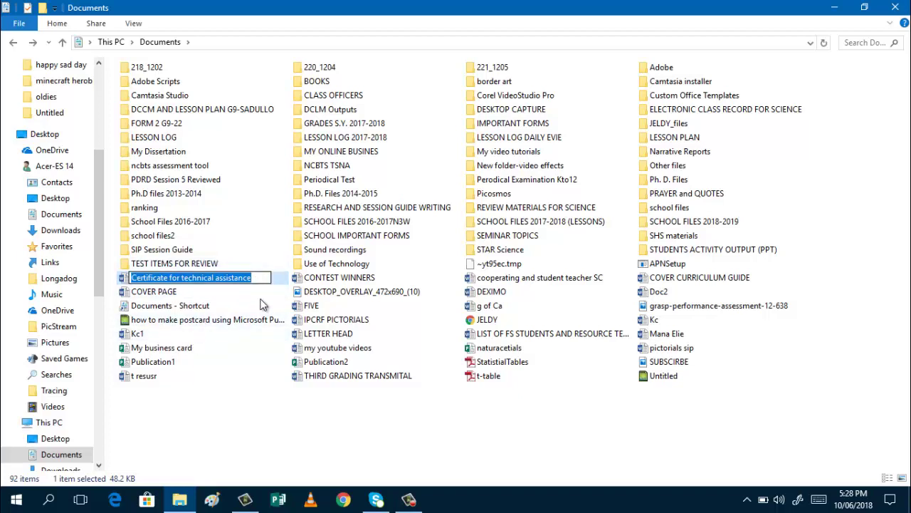
click(260, 304)
- Select Certificate for technical assistance, COVER PAGE, Documents - Shortcut, Publication1, CONTEST WINNERS, IPCRF PICTORIALS, LETTER HEAD, Publication2 and THIRD GRADING TRANSMITAL together
click(257, 278)
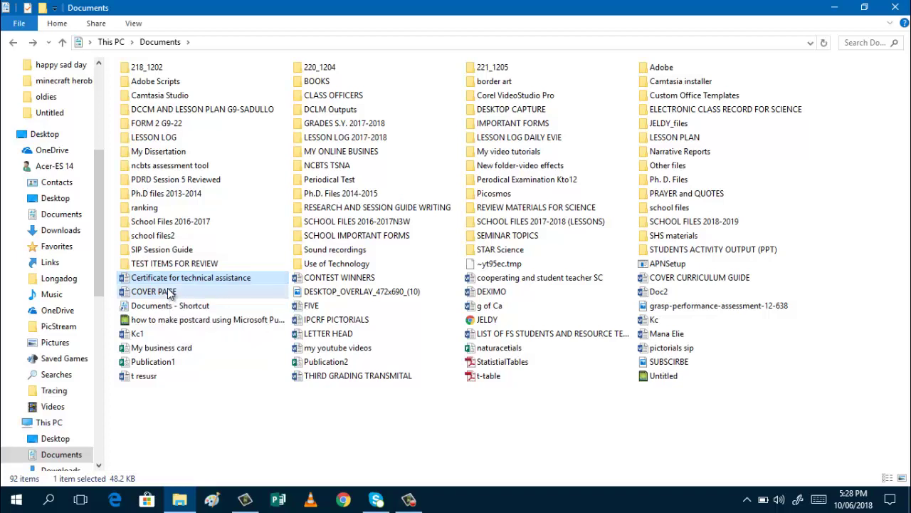
ctrl+click(171, 292)
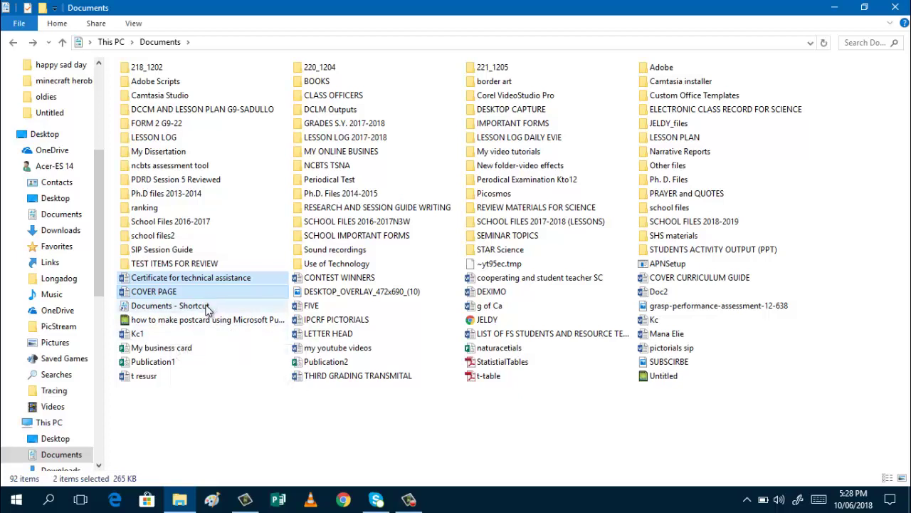
ctrl+click(171, 364)
ctrl+click(354, 277)
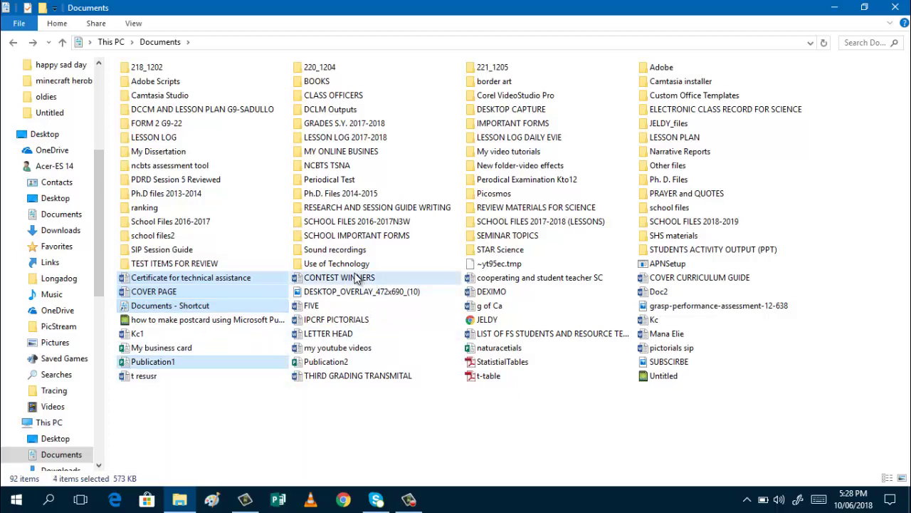
ctrl+click(347, 318)
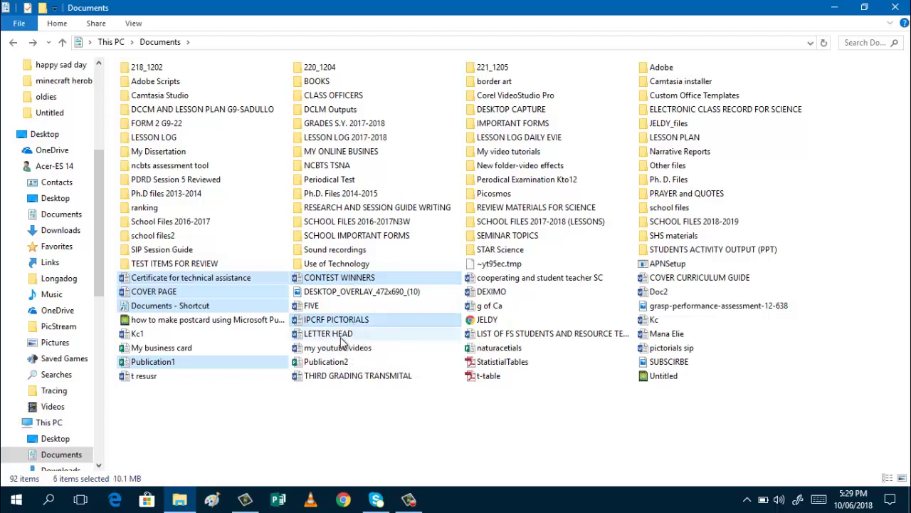
ctrl+click(341, 334)
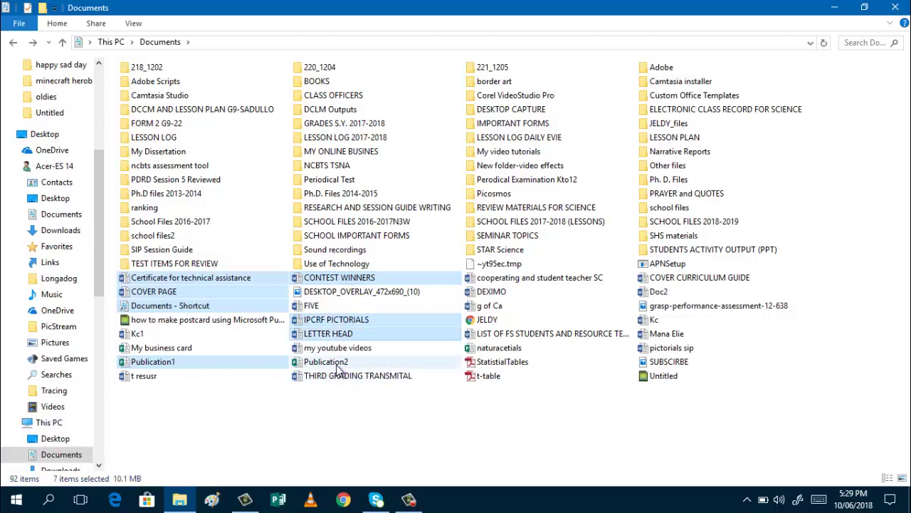
ctrl+click(334, 363)
ctrl+click(347, 376)
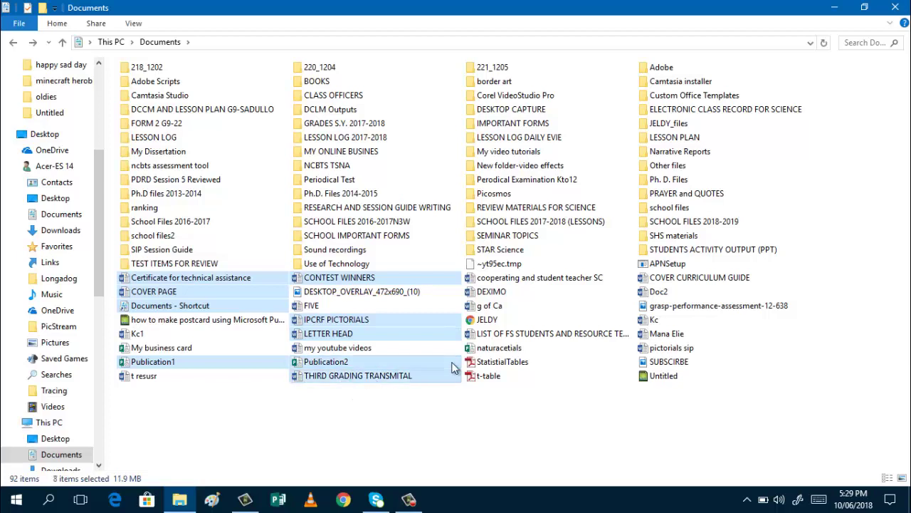
- Add the cooperating teacher, FS students list, COVER CURRICULUM GUIDE, grasp-performance-assessment-12-638 and pictorials sip files to the selection and move everything selected into SCHOOL FILES 2018-2019
ctrl+click(521, 279)
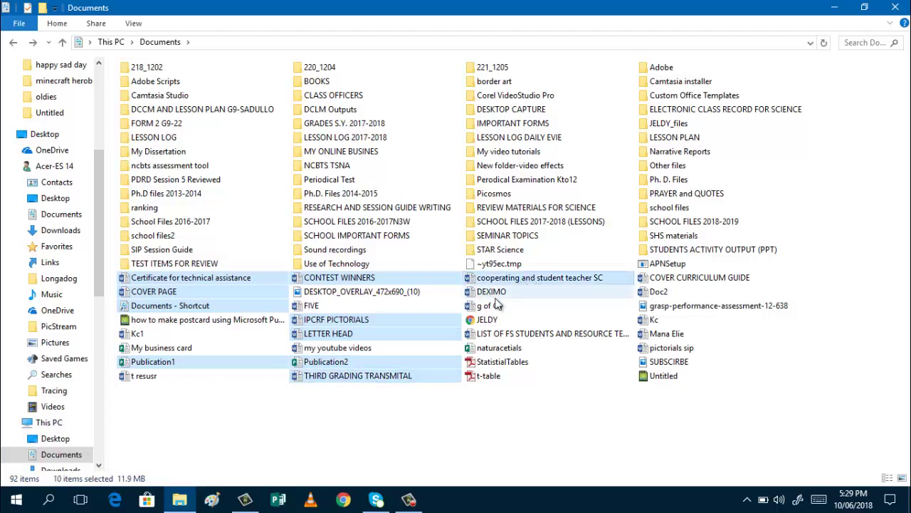
ctrl+click(514, 339)
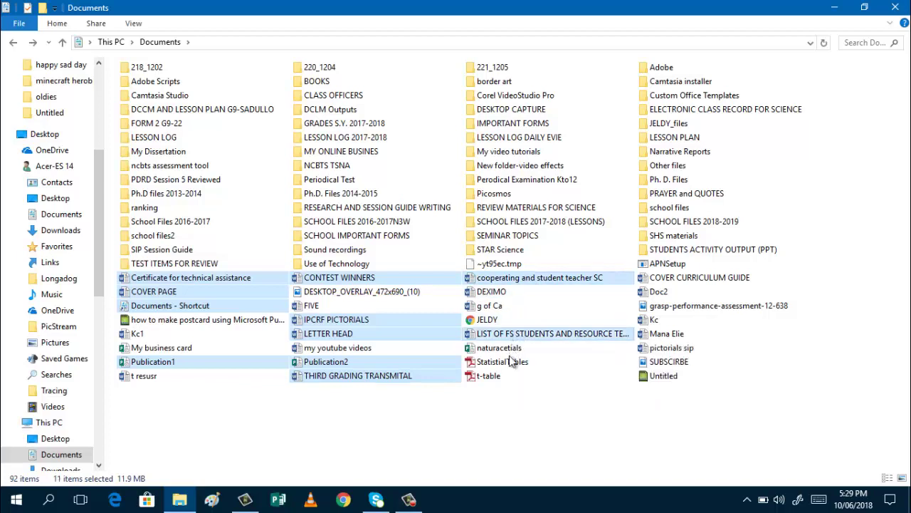
ctrl+click(699, 278)
ctrl+click(698, 305)
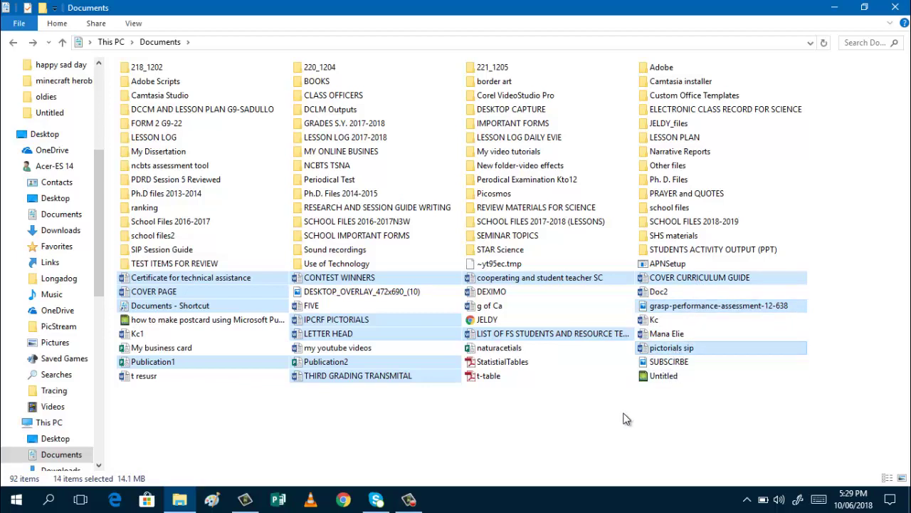
right_click(402, 324)
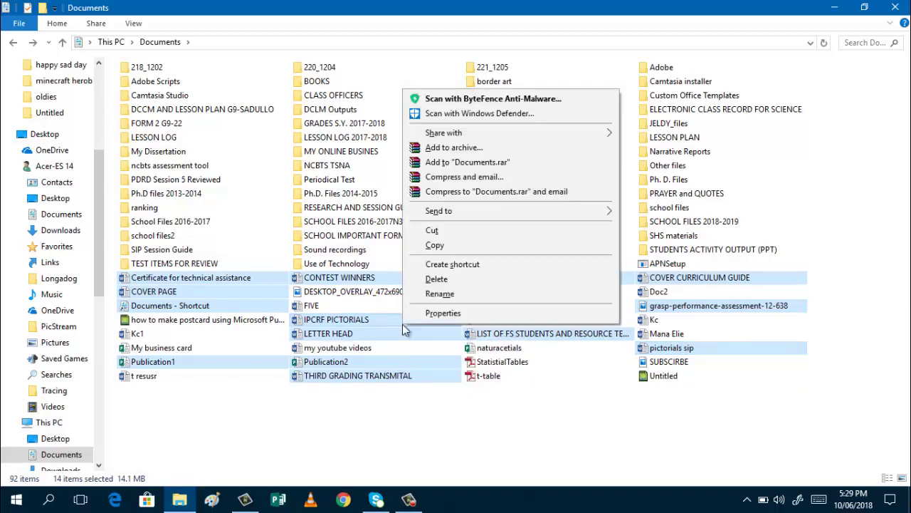
click(433, 232)
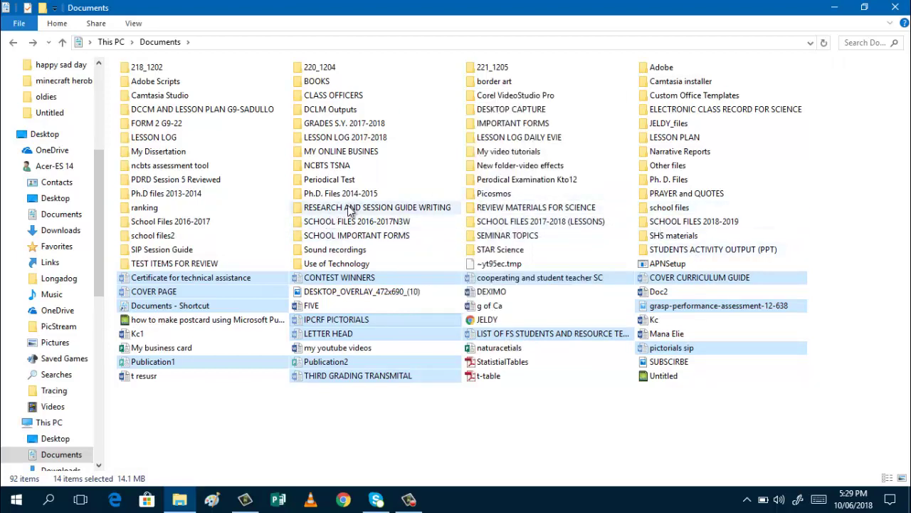
click(683, 226)
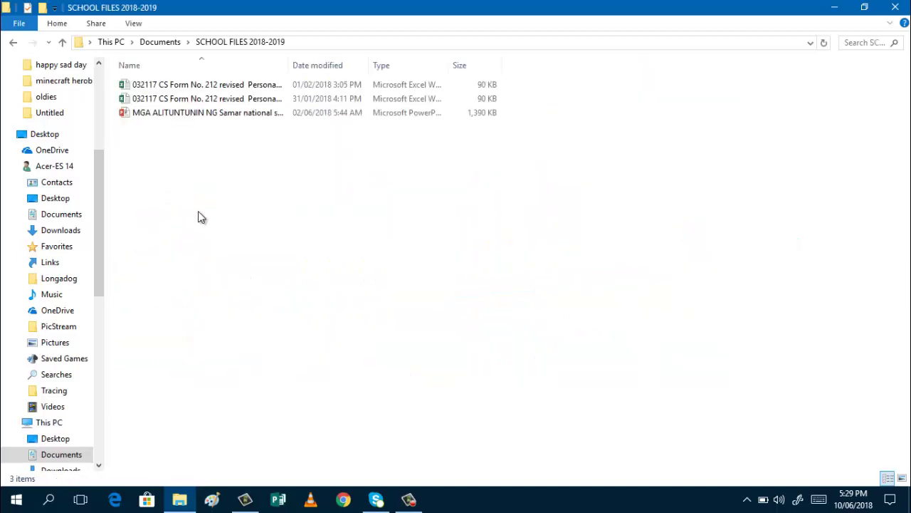
right_click(199, 213)
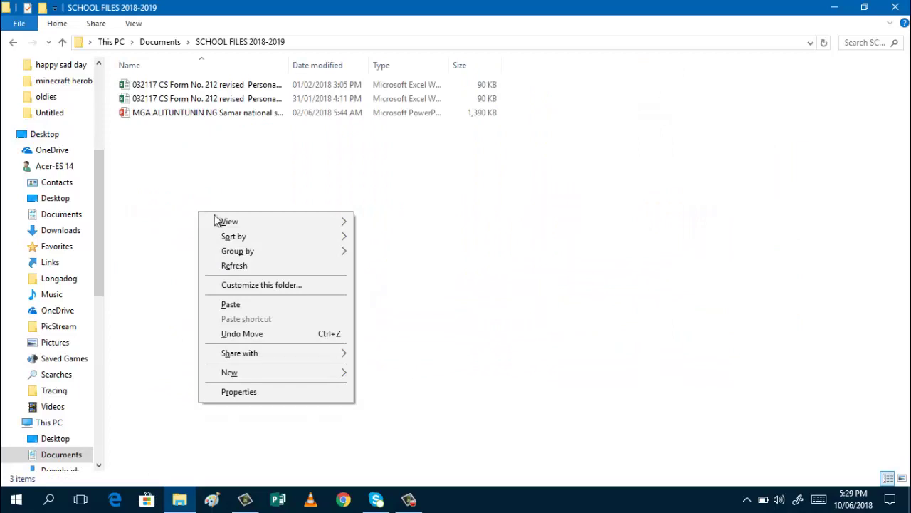
click(229, 305)
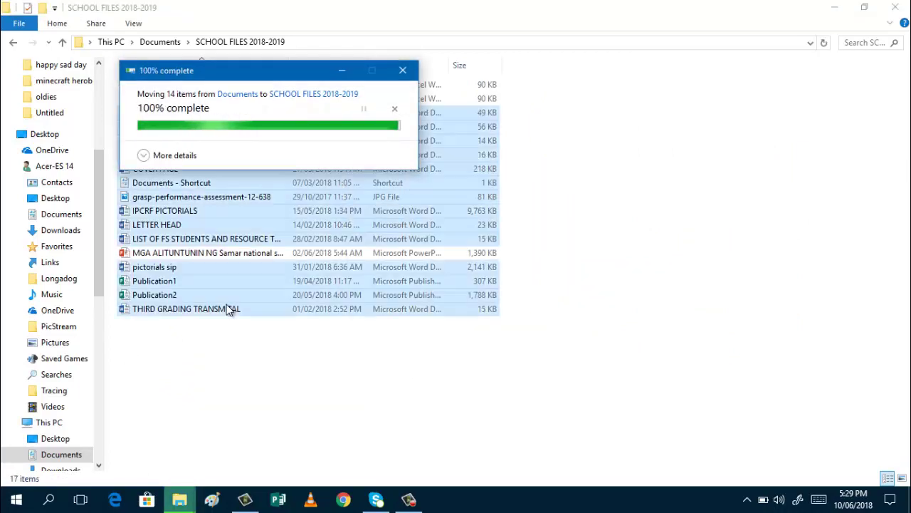
click(499, 379)
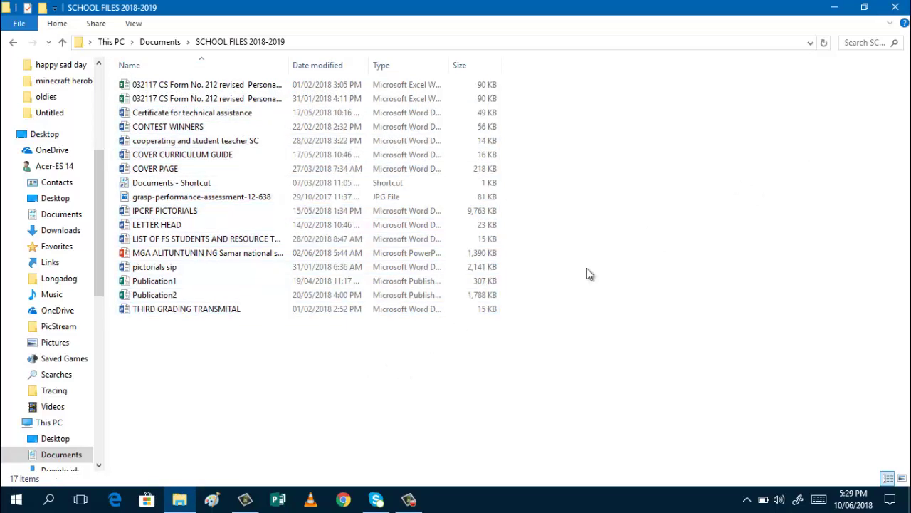
click(13, 45)
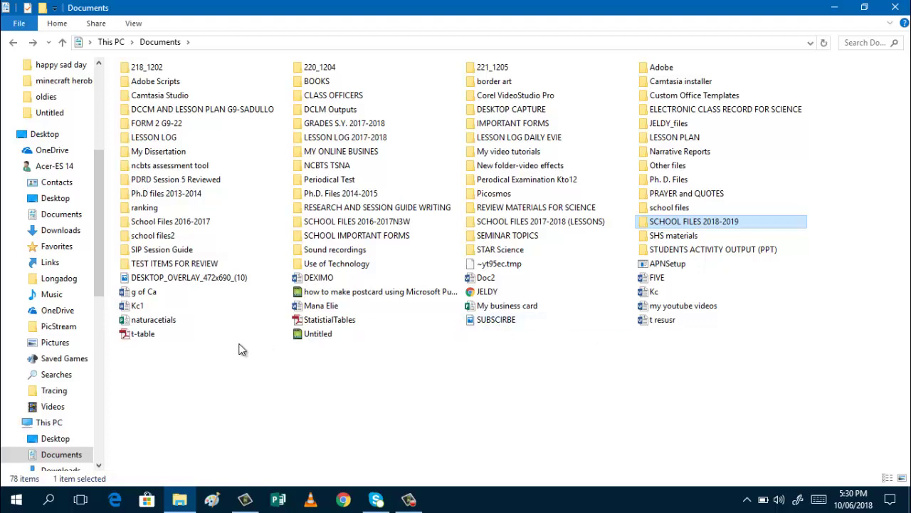
- Select the loose files from g of Ca down to t-table and from the postcard project down to Untitled
click(144, 294)
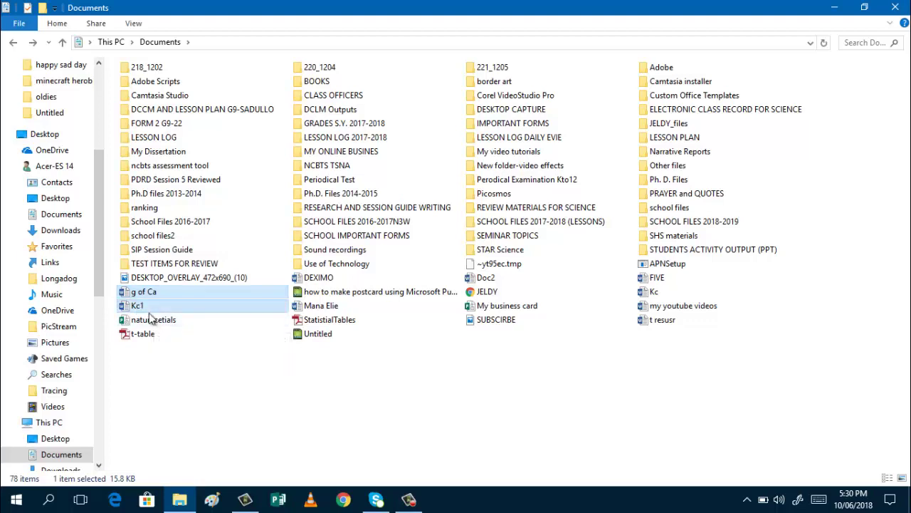
shift+click(151, 319)
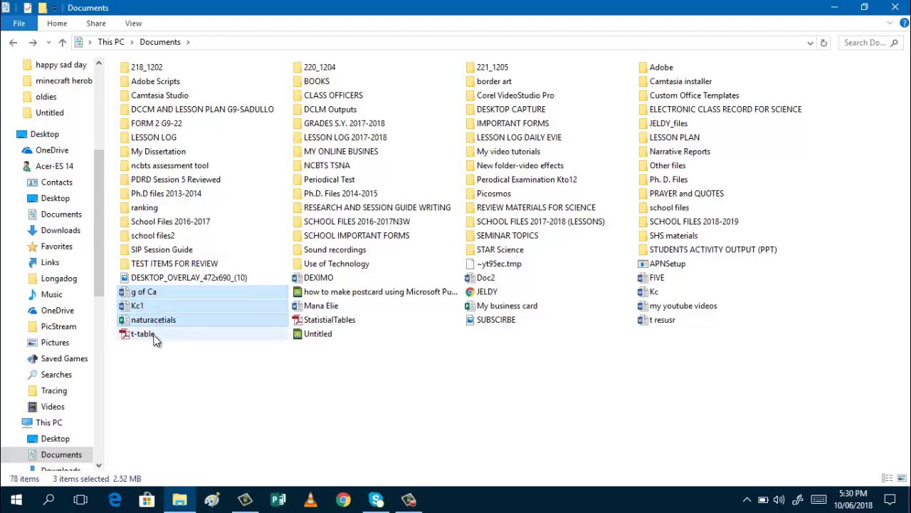
shift+click(153, 335)
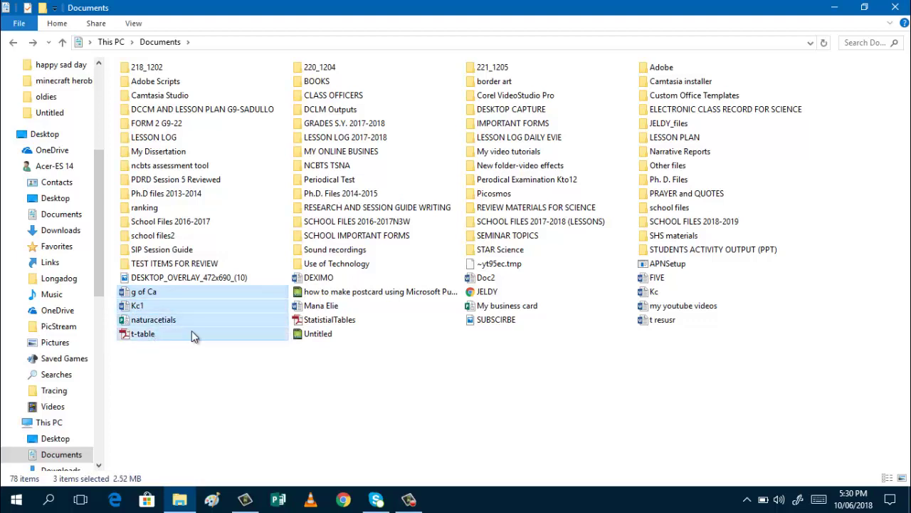
ctrl+click(348, 293)
ctrl+click(324, 306)
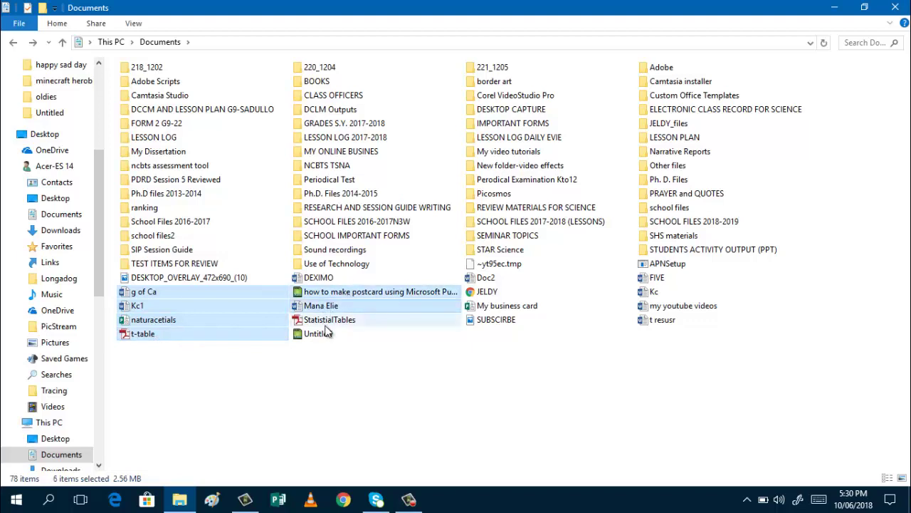
ctrl+click(329, 320)
ctrl+click(320, 333)
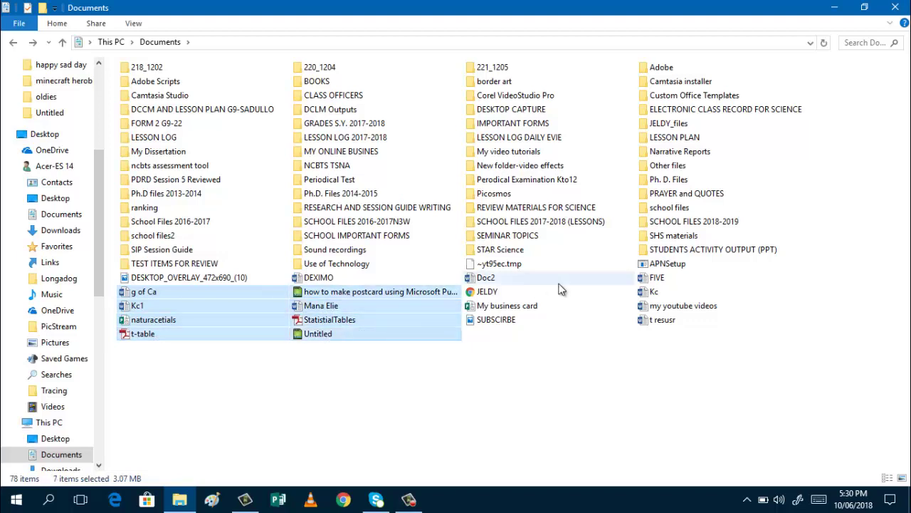
- Add Doc2, the HTML file, My business card, SUBSCIRBE, FIVE, Kc and t resusr to the selection, leaving out my youtube videos
ctrl+click(490, 279)
ctrl+click(491, 293)
ctrl+click(499, 306)
ctrl+click(505, 321)
ctrl+click(658, 279)
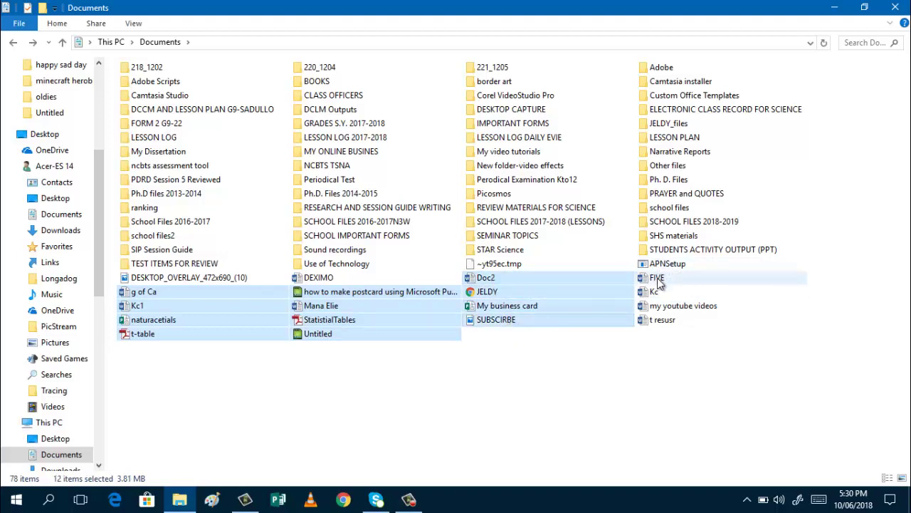
ctrl+click(654, 293)
ctrl+click(669, 307)
ctrl+click(671, 311)
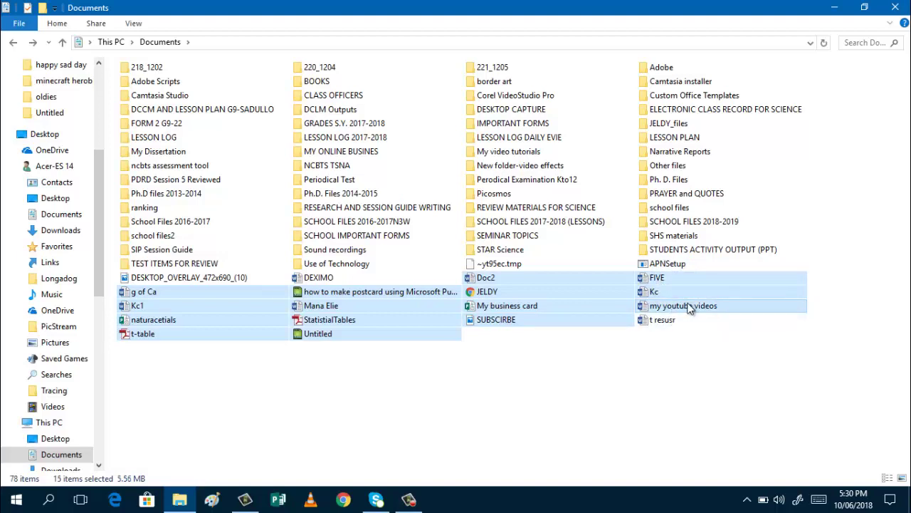
ctrl+click(689, 308)
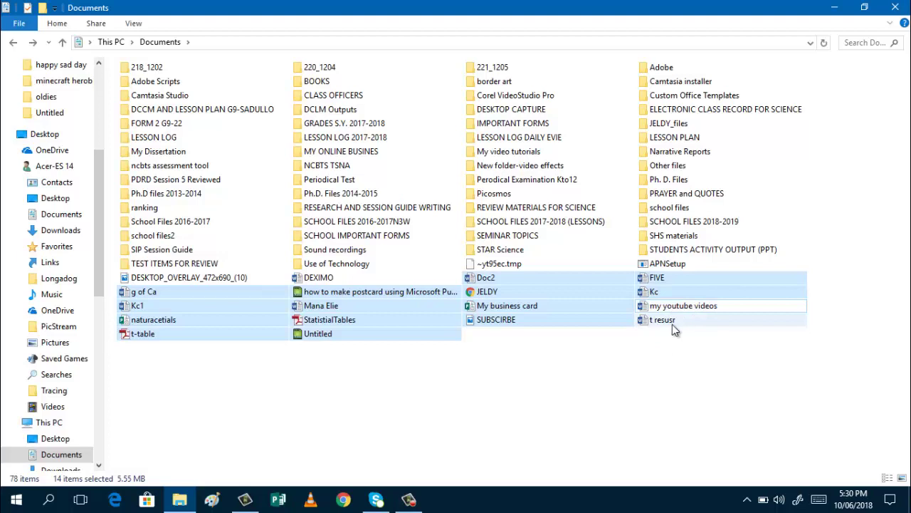
ctrl+click(672, 324)
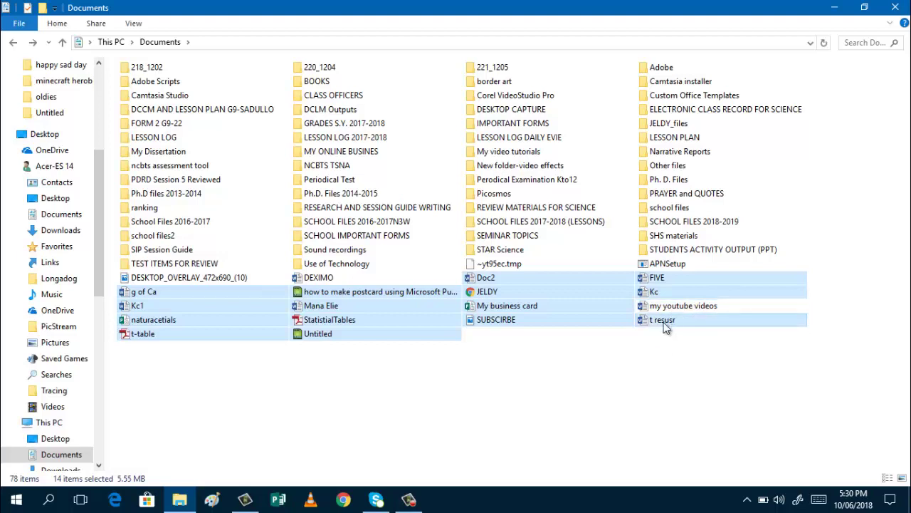
- Move all the selected loose files into the Other files folder and return to Documents
right_click(583, 292)
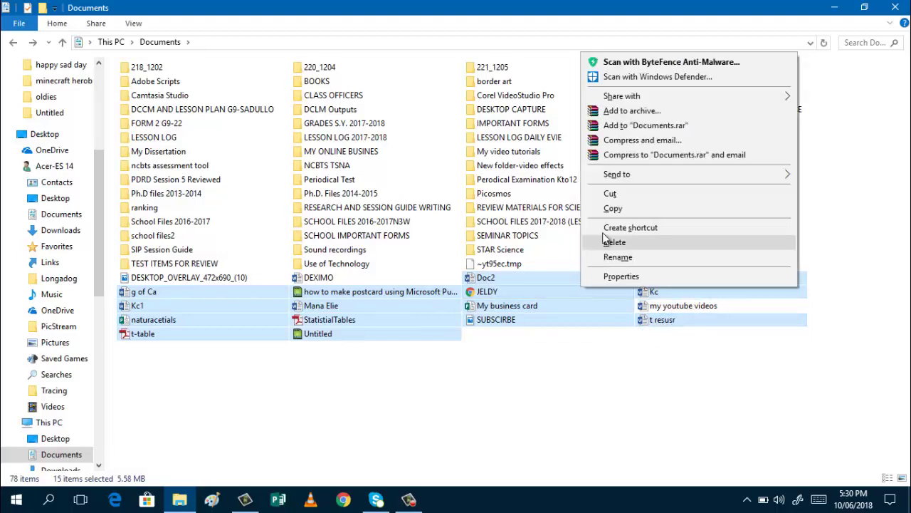
click(611, 193)
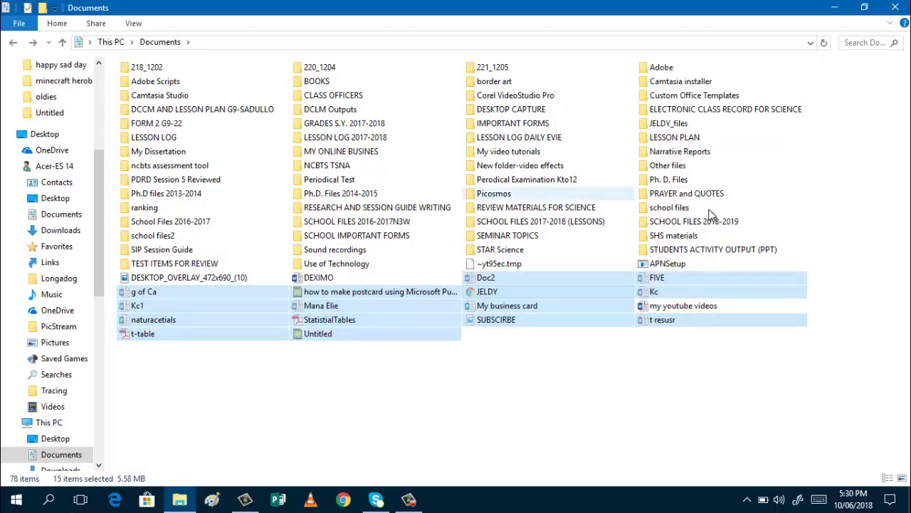
double_click(670, 165)
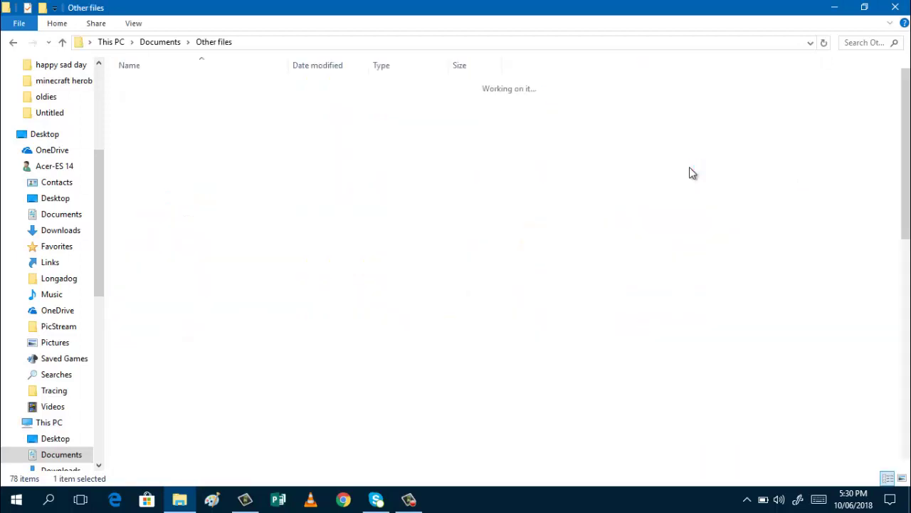
right_click(607, 202)
click(635, 289)
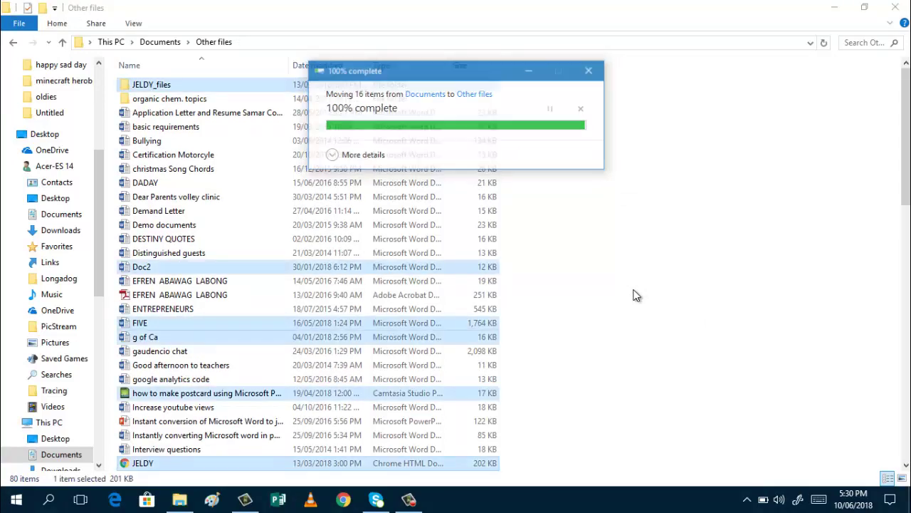
click(13, 46)
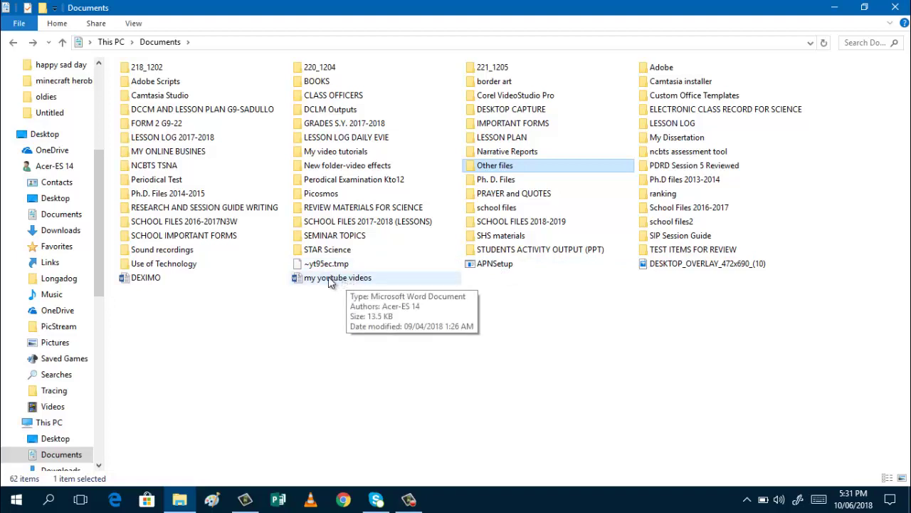
- Move my youtube videos into My video tutorials and the last loose Word document into Other files
drag(327, 284, 328, 155)
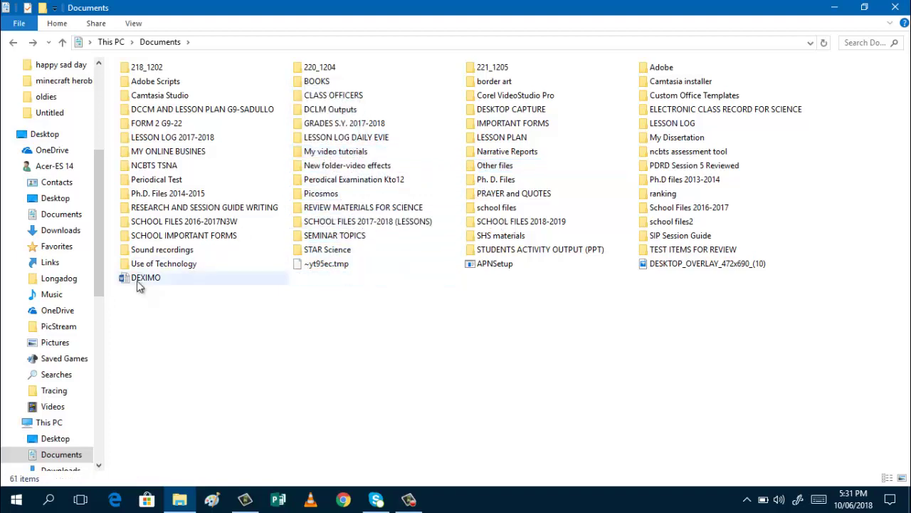
click(168, 278)
drag(169, 278, 487, 170)
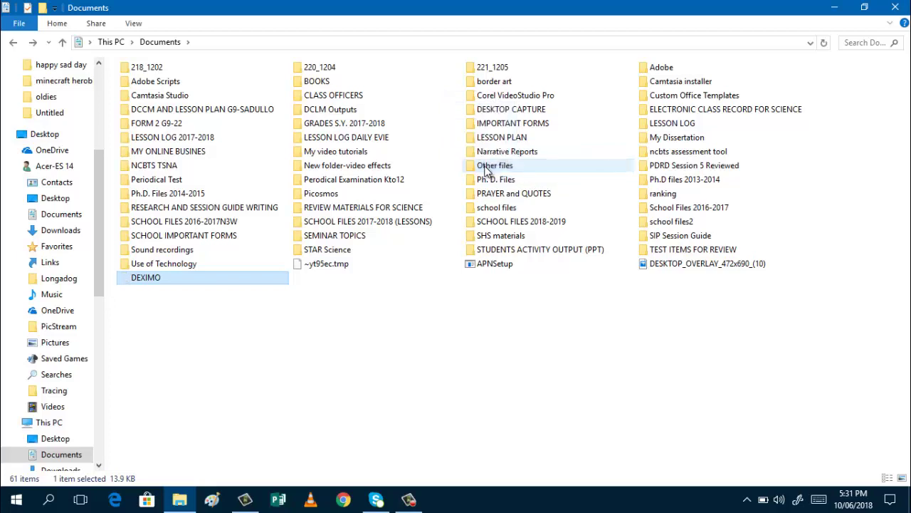
- Delete the DESKTOP_OVERLAY_472x690_(10) image and the ~yt95ec.tmp file from Documents
click(680, 267)
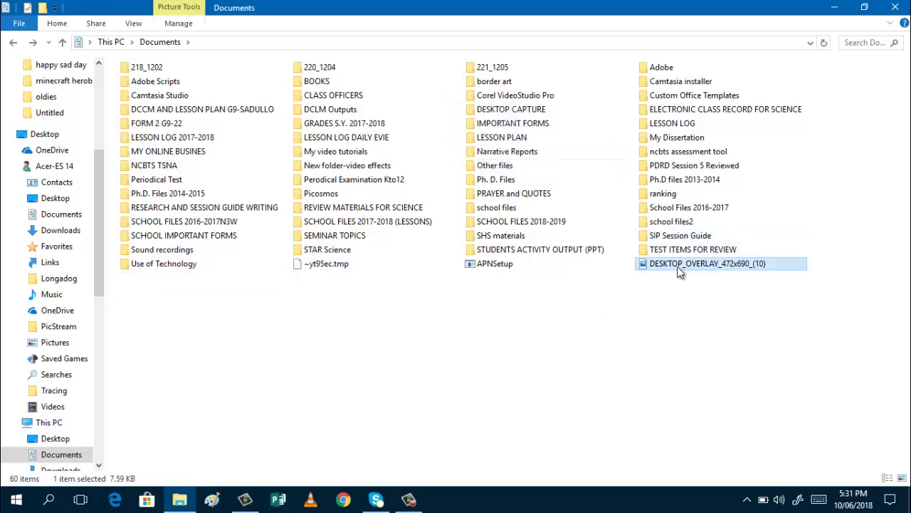
key(Delete)
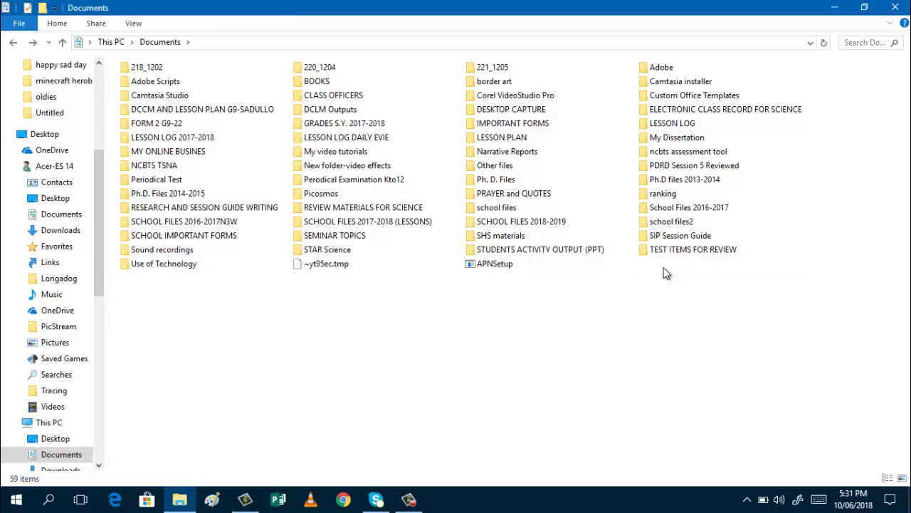
click(339, 263)
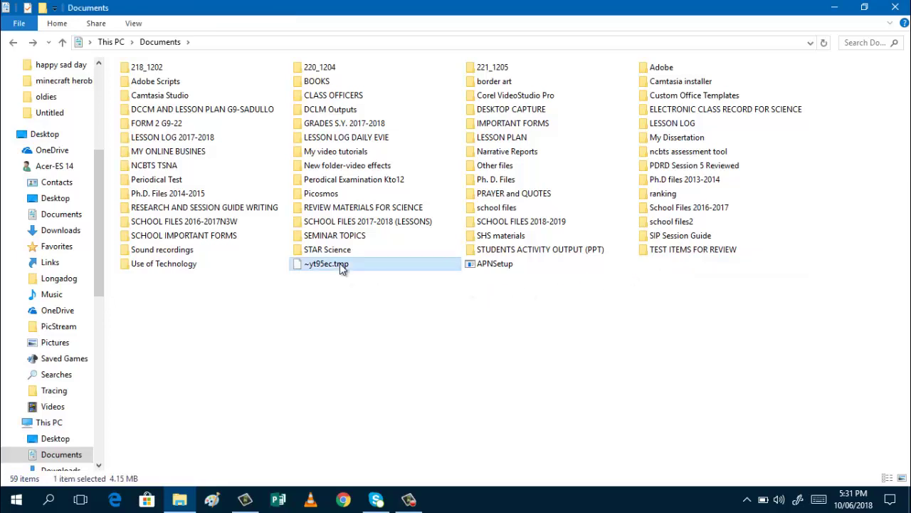
key(Delete)
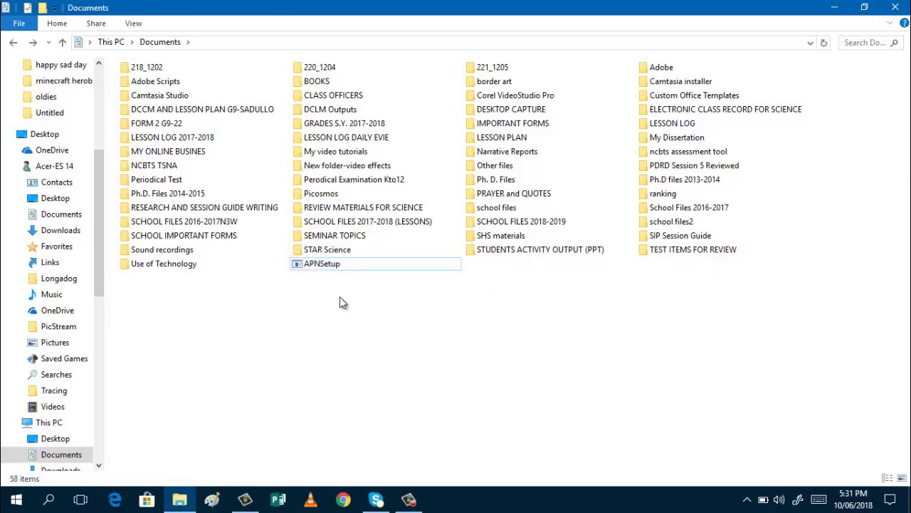